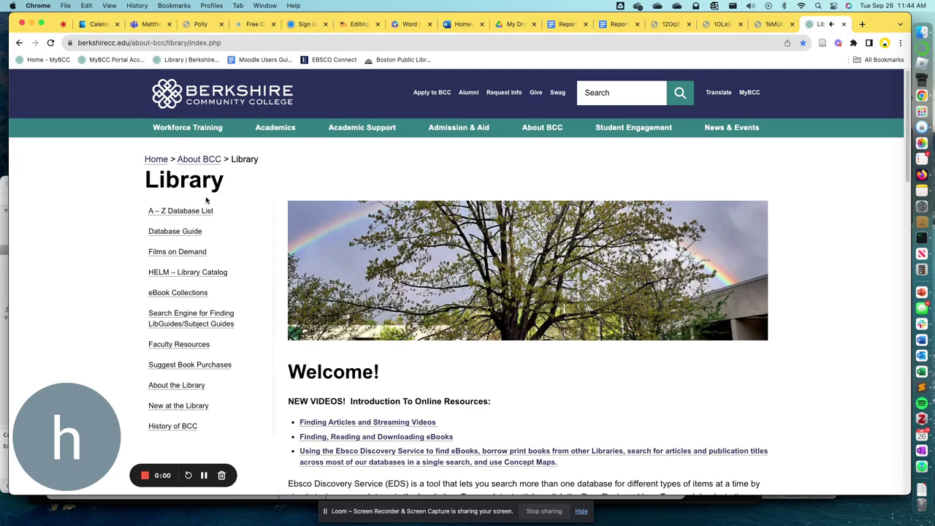
Step: Open the library's A–Z database list and scroll through the databases
{"action": "left_click", "coordinate": [188, 211]}
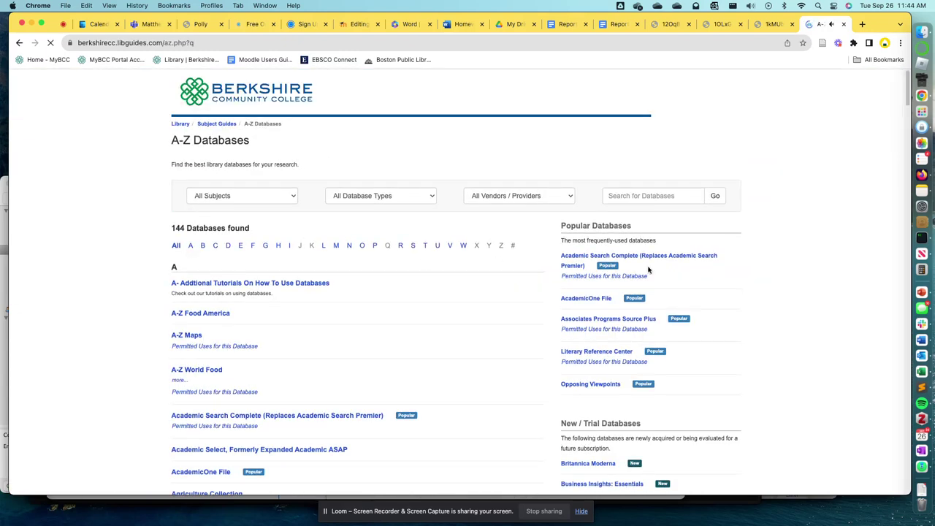
{"action": "scroll", "coordinate": [351, 303], "scroll_direction": "down", "scroll_amount": 4}
{"action": "scroll", "coordinate": [353, 307], "scroll_direction": "down", "scroll_amount": 4}
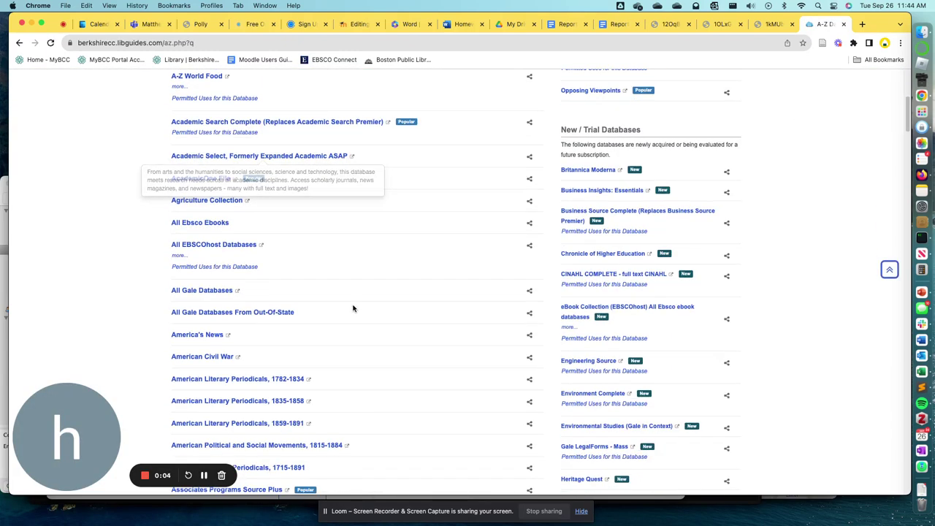
{"action": "scroll", "coordinate": [362, 321], "scroll_direction": "down", "scroll_amount": 3}
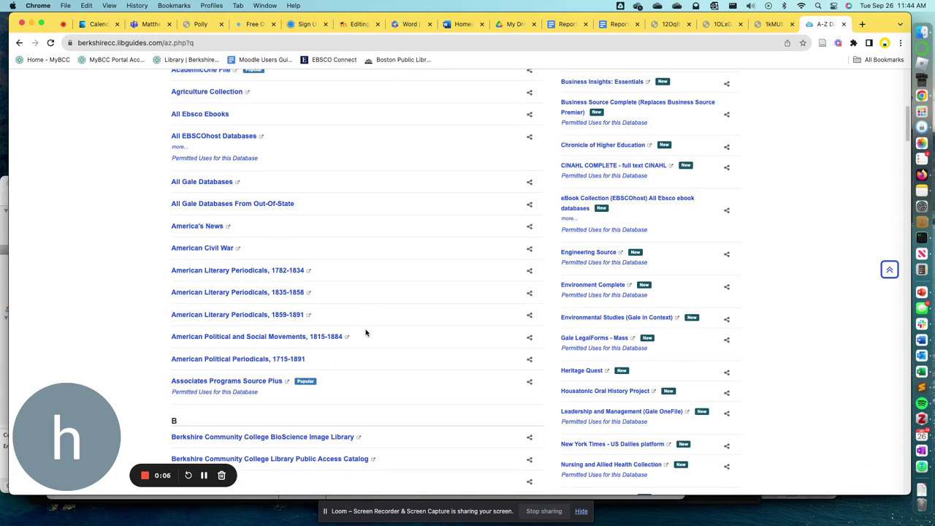
{"action": "scroll", "coordinate": [365, 332], "scroll_direction": "up", "scroll_amount": 8}
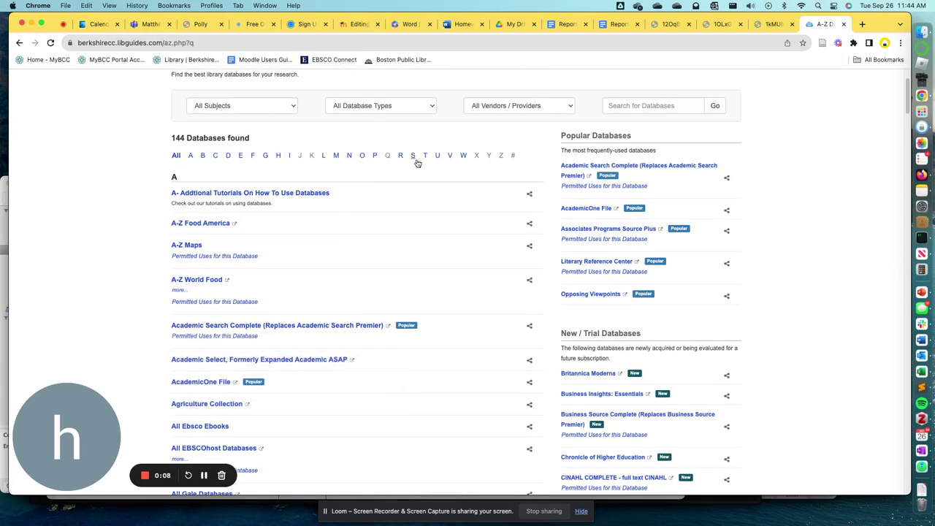
Step: Filter the list to letter S and choose Science Direct College Edition
{"action": "left_click", "coordinate": [264, 156]}
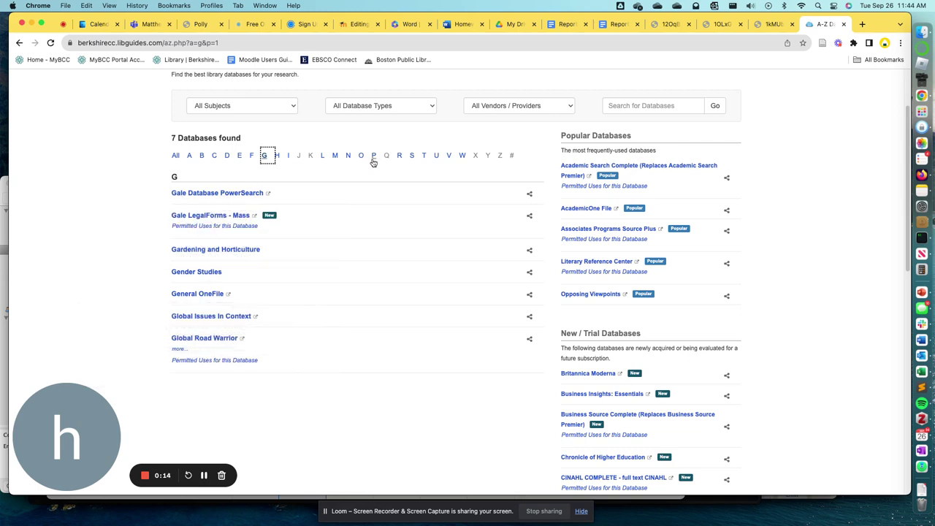
{"action": "left_click", "coordinate": [411, 156]}
{"action": "mouse_move", "coordinate": [231, 217]}
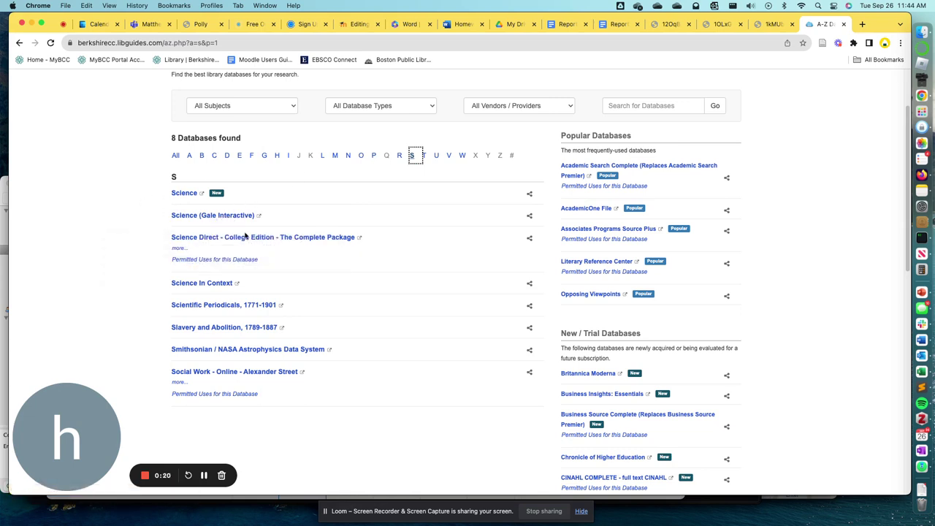
{"action": "mouse_move", "coordinate": [306, 241]}
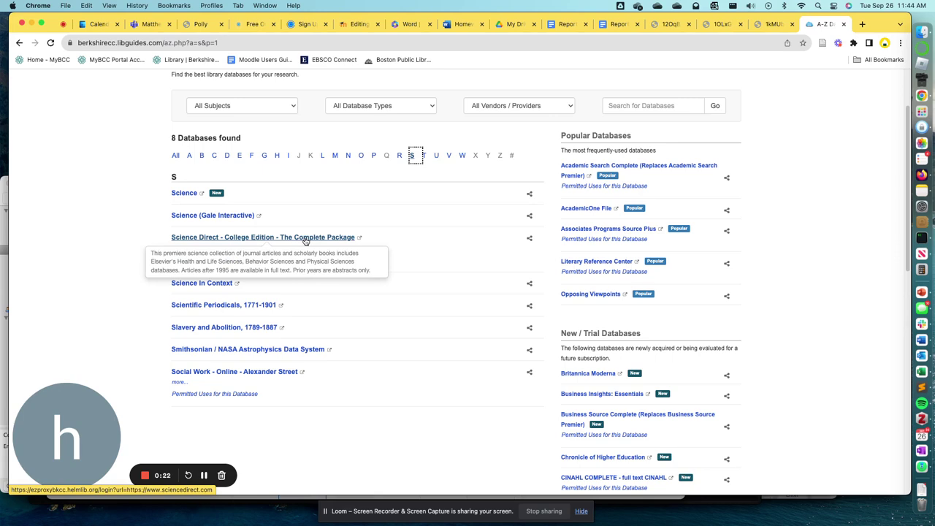
{"action": "left_click", "coordinate": [305, 241]}
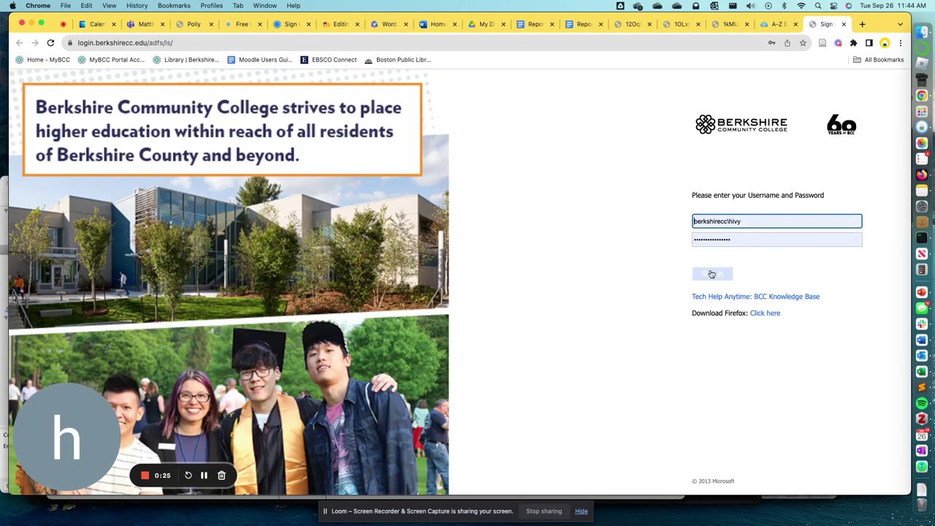
Step: Sign in with the college account and search ScienceDirect for 'big data + AI + Labor'
{"action": "left_click", "coordinate": [710, 273]}
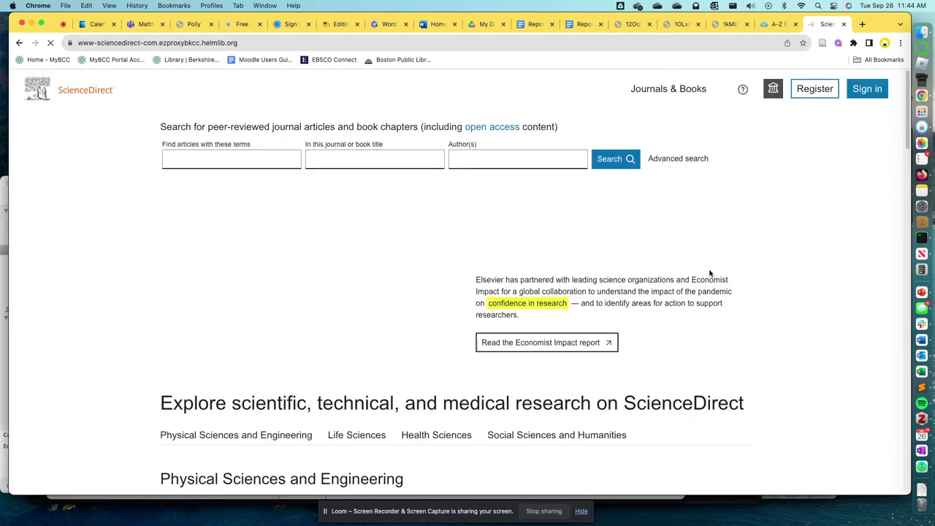
{"action": "left_click", "coordinate": [217, 162]}
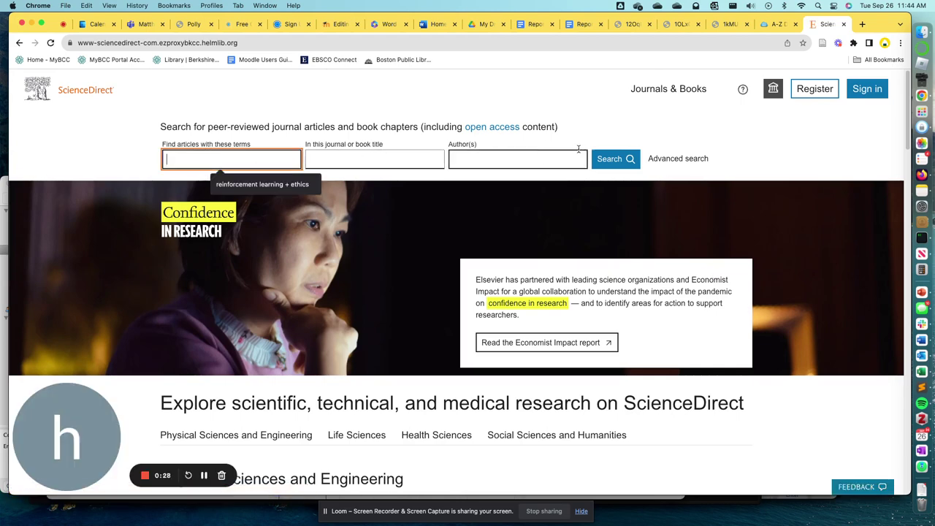
{"action": "type", "text": "big data + AI "}
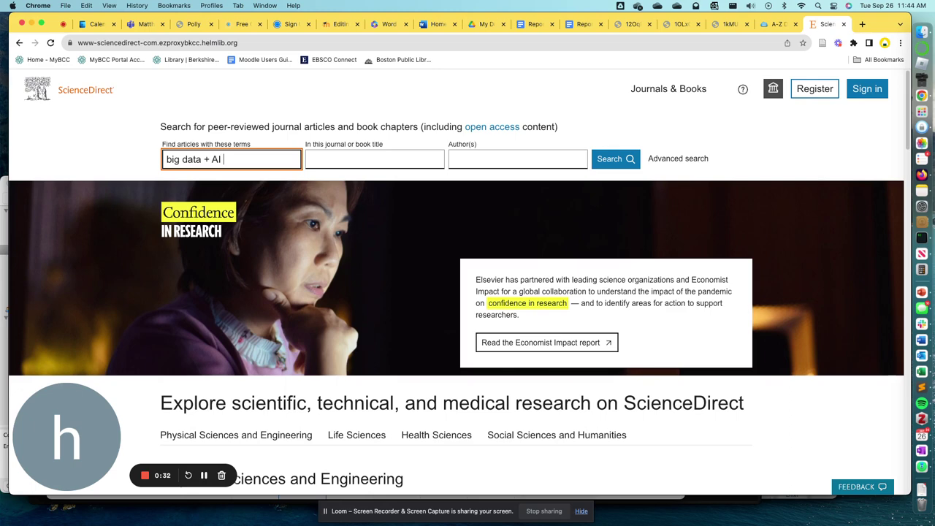
{"action": "type", "text": "+ Labor"}
{"action": "left_click", "coordinate": [616, 159]}
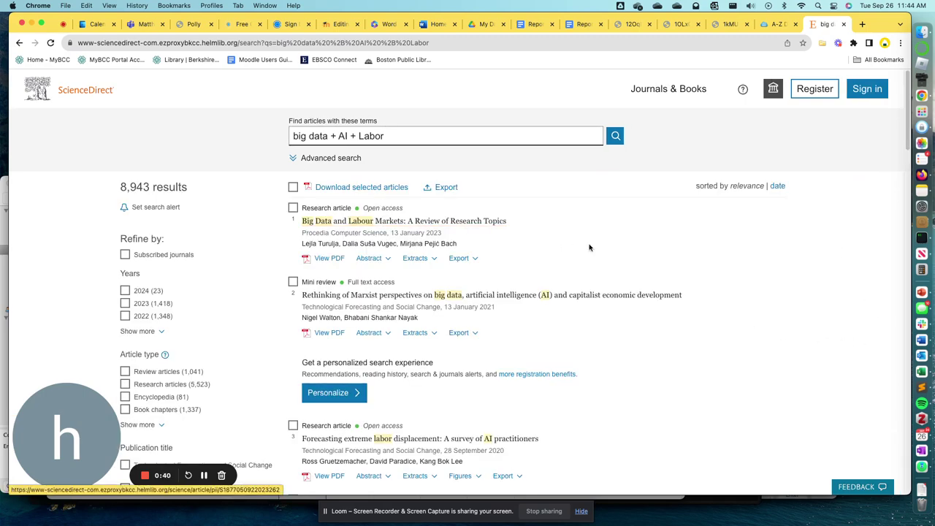
Step: Tick result 2, the Marxist perspectives review, and result 3, the labor displacement survey
{"action": "scroll", "coordinate": [589, 247], "scroll_direction": "down", "scroll_amount": 1}
{"action": "scroll", "coordinate": [589, 248], "scroll_direction": "down", "scroll_amount": 1}
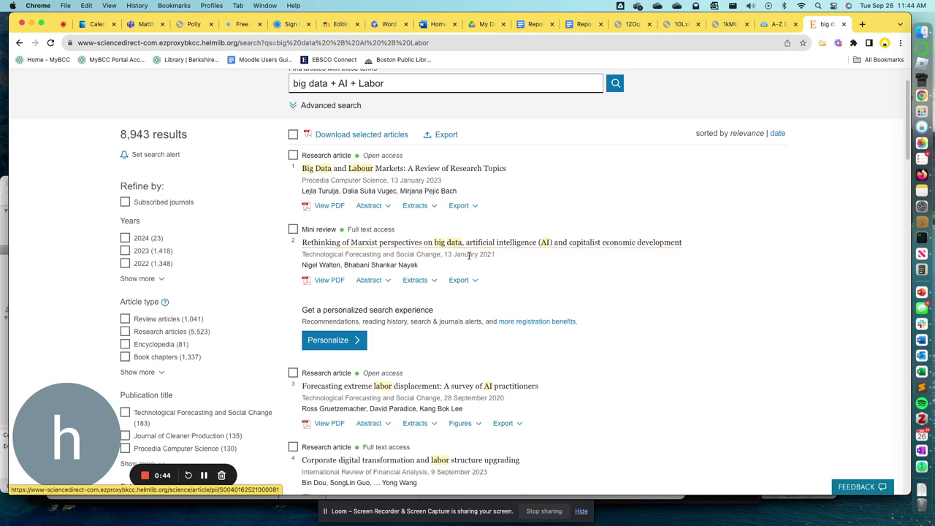
{"action": "scroll", "coordinate": [553, 282], "scroll_direction": "down", "scroll_amount": 1}
{"action": "left_click", "coordinate": [292, 196]}
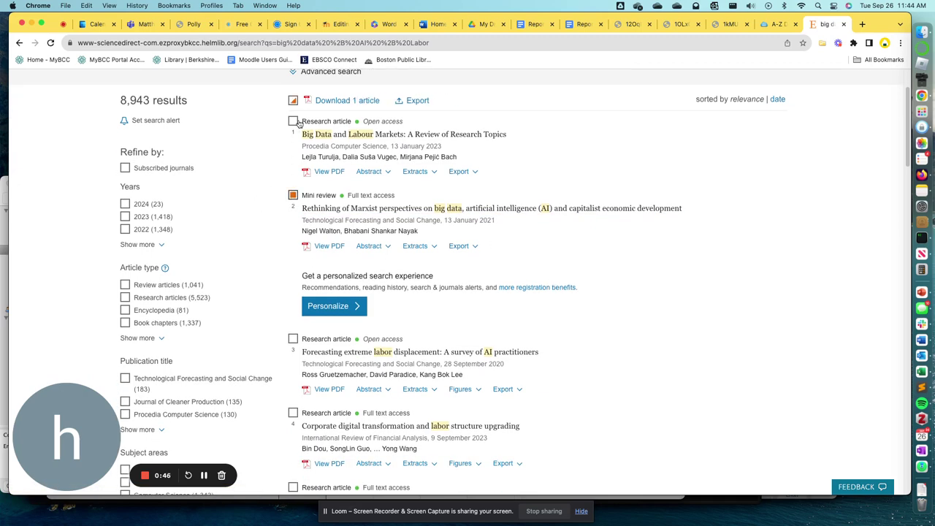
{"action": "scroll", "coordinate": [590, 246], "scroll_direction": "down", "scroll_amount": 4}
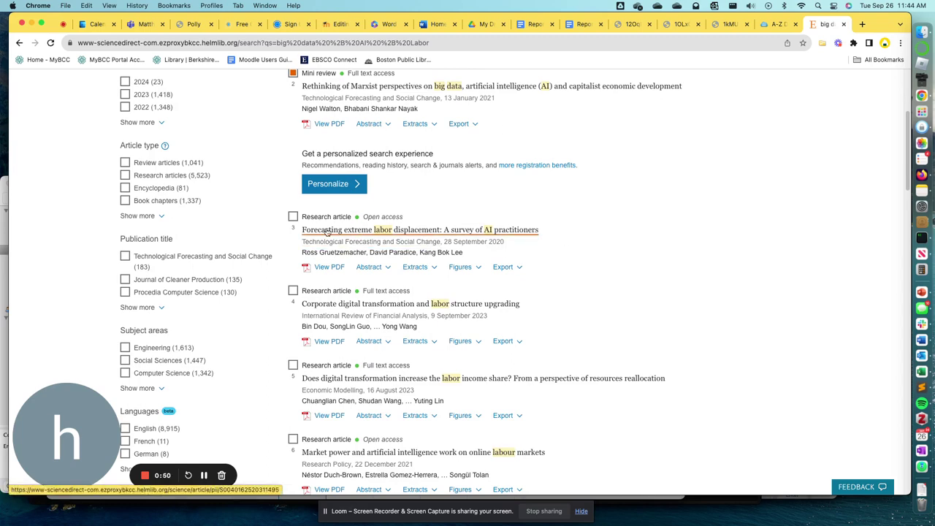
{"action": "left_click", "coordinate": [292, 216]}
Step: Tick result 4 (corporate digital transformation) and result 10 (employability skills), then review the remaining results
{"action": "scroll", "coordinate": [524, 265], "scroll_direction": "down", "scroll_amount": 3}
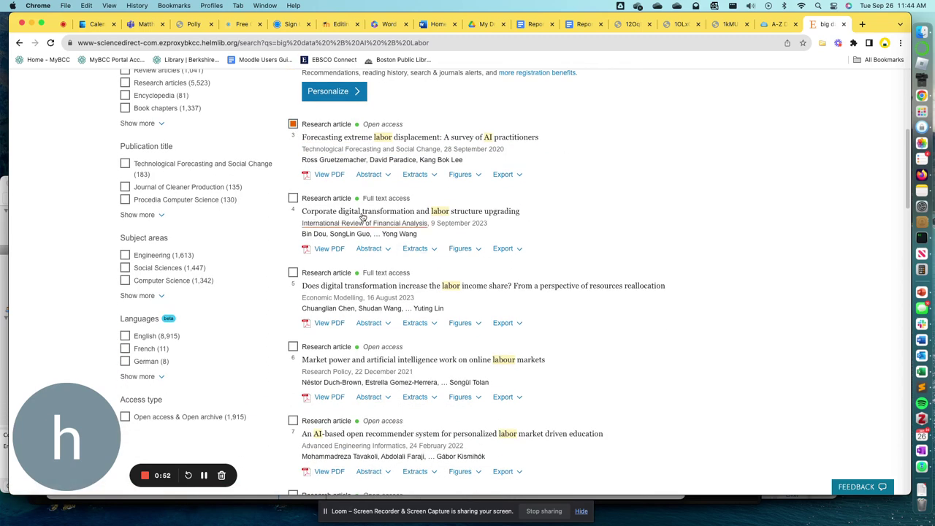
{"action": "scroll", "coordinate": [595, 269], "scroll_direction": "down", "scroll_amount": 2}
{"action": "scroll", "coordinate": [595, 269], "scroll_direction": "down", "scroll_amount": 1}
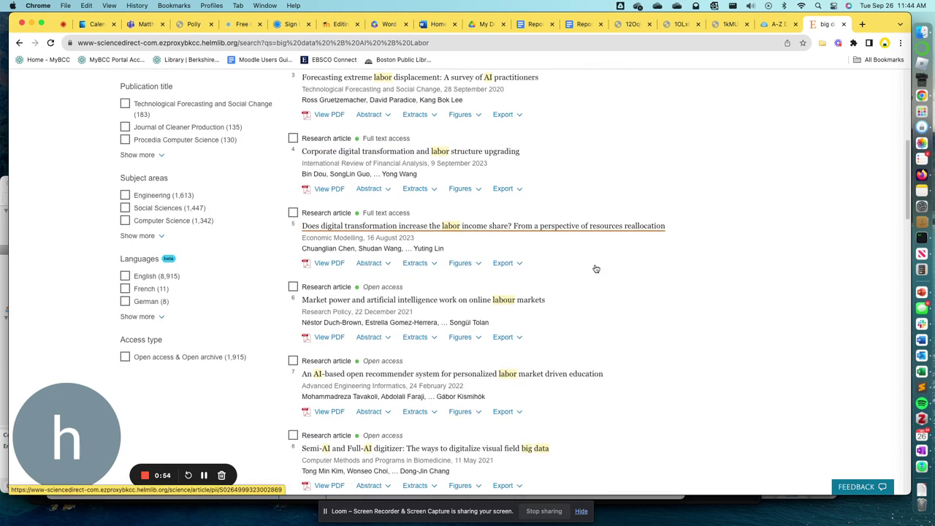
{"action": "left_click", "coordinate": [292, 137]}
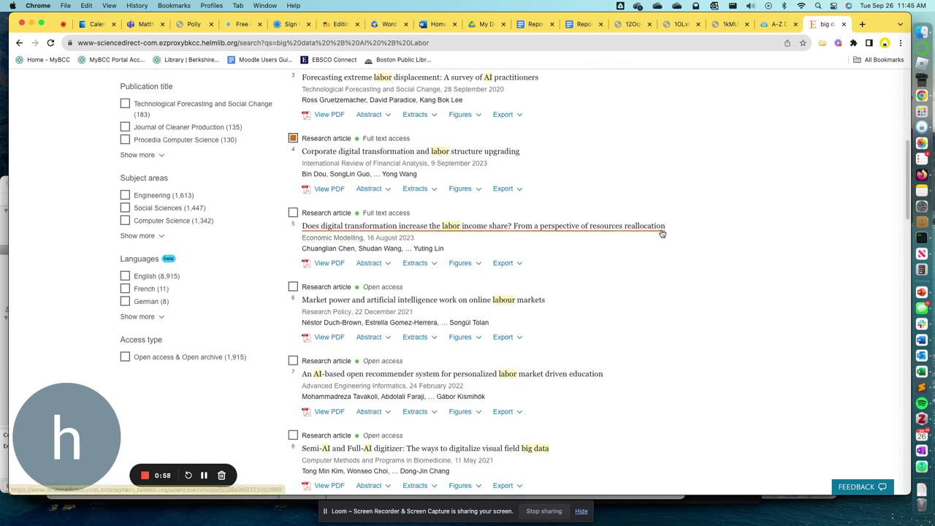
{"action": "scroll", "coordinate": [642, 256], "scroll_direction": "down", "scroll_amount": 5}
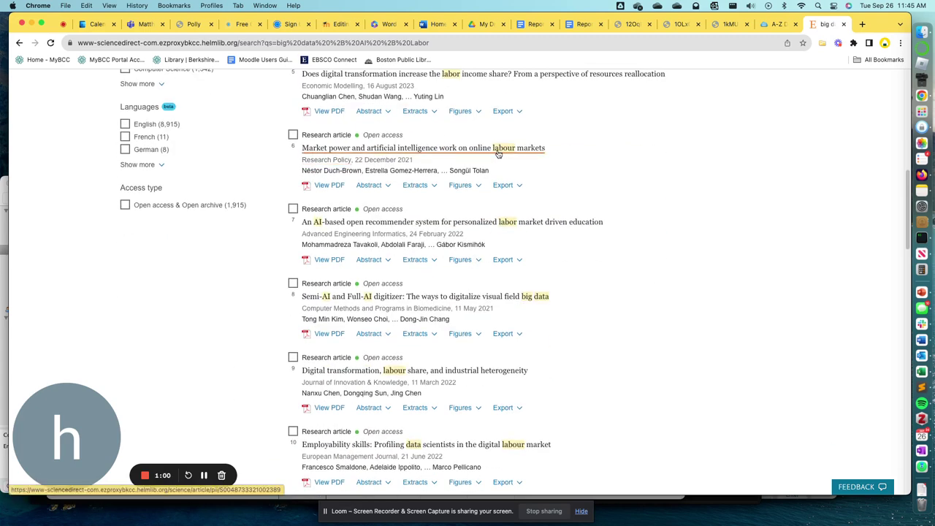
{"action": "scroll", "coordinate": [661, 228], "scroll_direction": "down", "scroll_amount": 1}
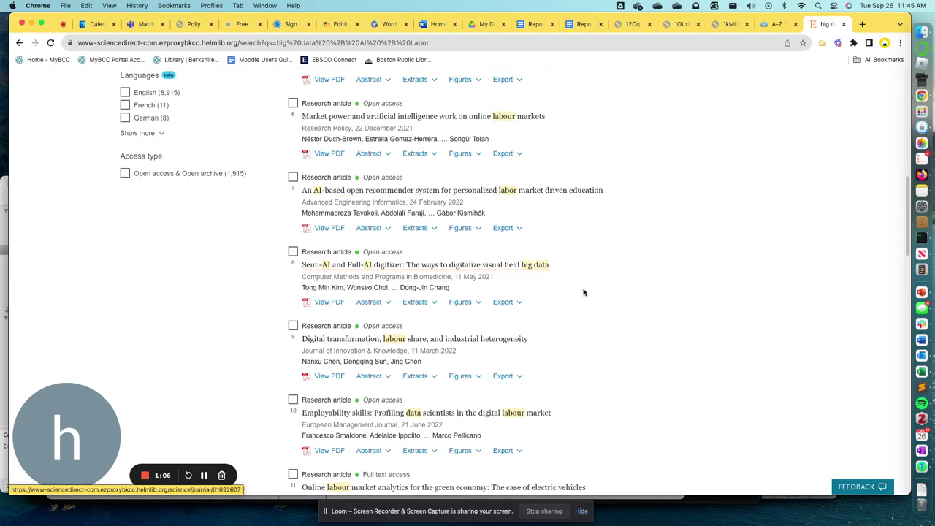
{"action": "scroll", "coordinate": [588, 292], "scroll_direction": "down", "scroll_amount": 5}
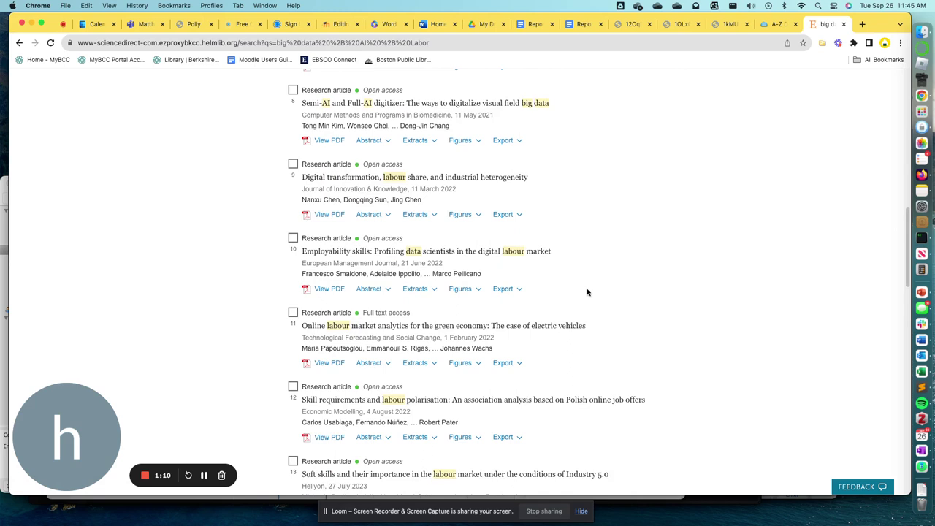
{"action": "scroll", "coordinate": [587, 292], "scroll_direction": "down", "scroll_amount": 3}
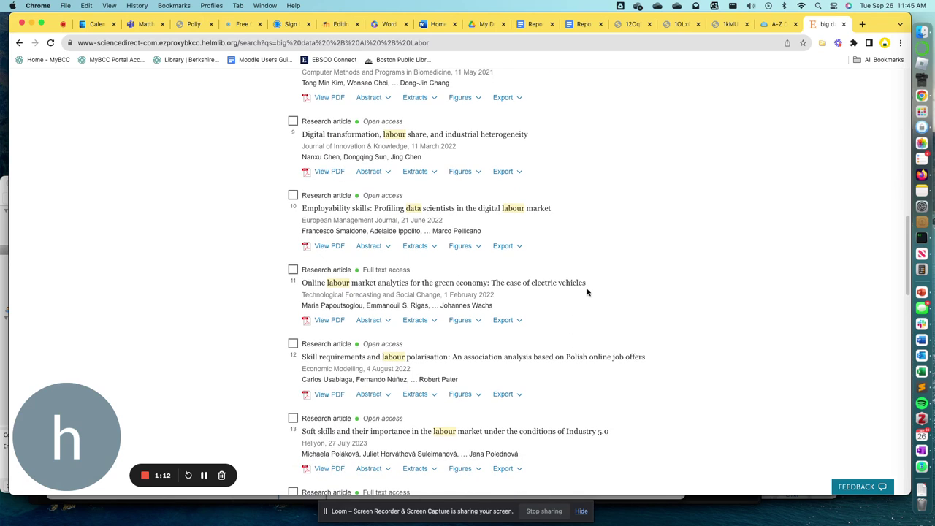
{"action": "left_click", "coordinate": [293, 195]}
{"action": "scroll", "coordinate": [589, 274], "scroll_direction": "down", "scroll_amount": 3}
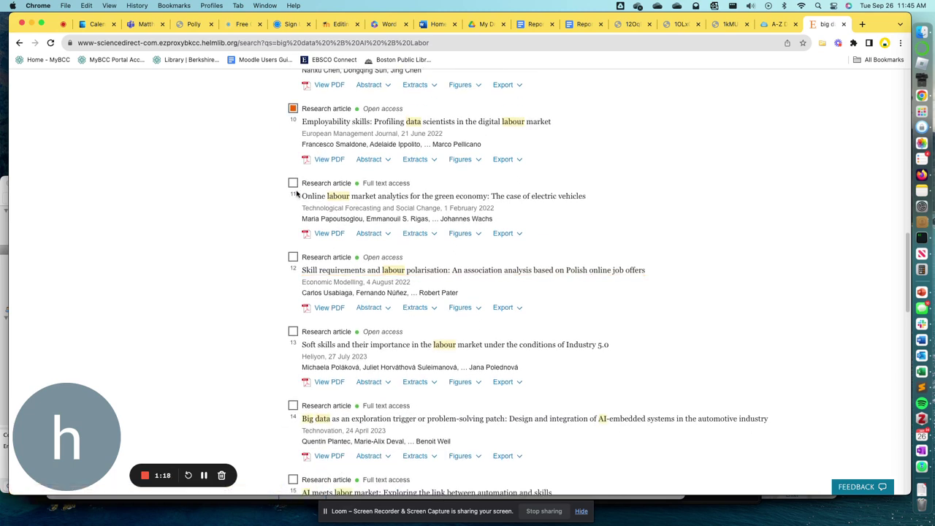
{"action": "scroll", "coordinate": [538, 286], "scroll_direction": "down", "scroll_amount": 4}
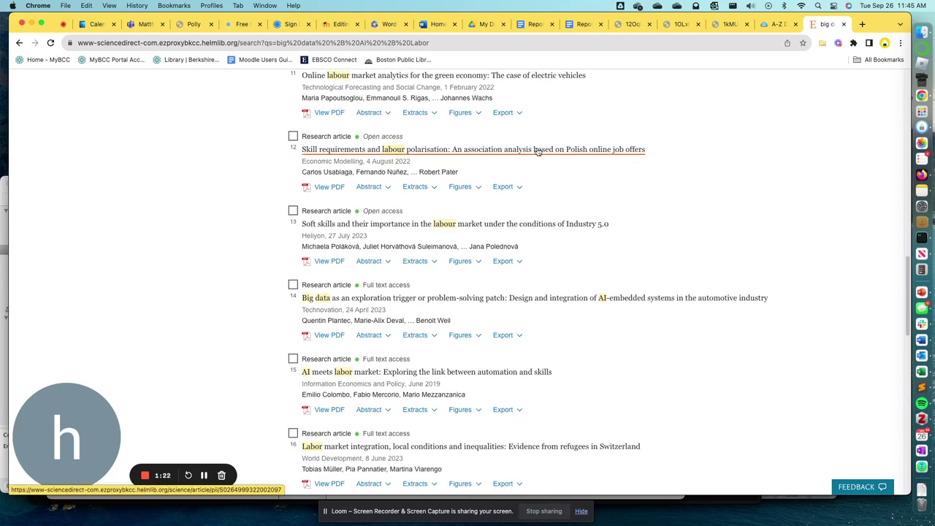
{"action": "scroll", "coordinate": [753, 239], "scroll_direction": "down", "scroll_amount": 2}
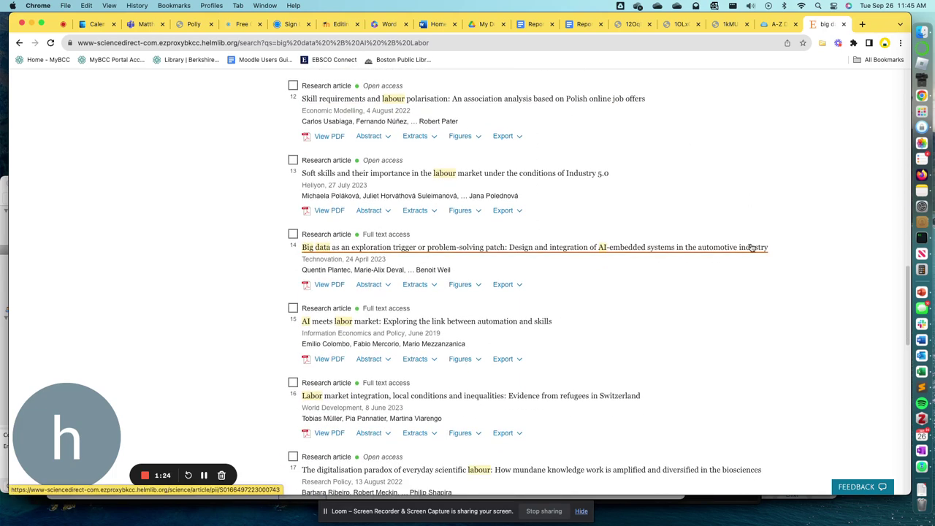
{"action": "scroll", "coordinate": [751, 248], "scroll_direction": "down", "scroll_amount": 1}
{"action": "scroll", "coordinate": [750, 247], "scroll_direction": "down", "scroll_amount": 2}
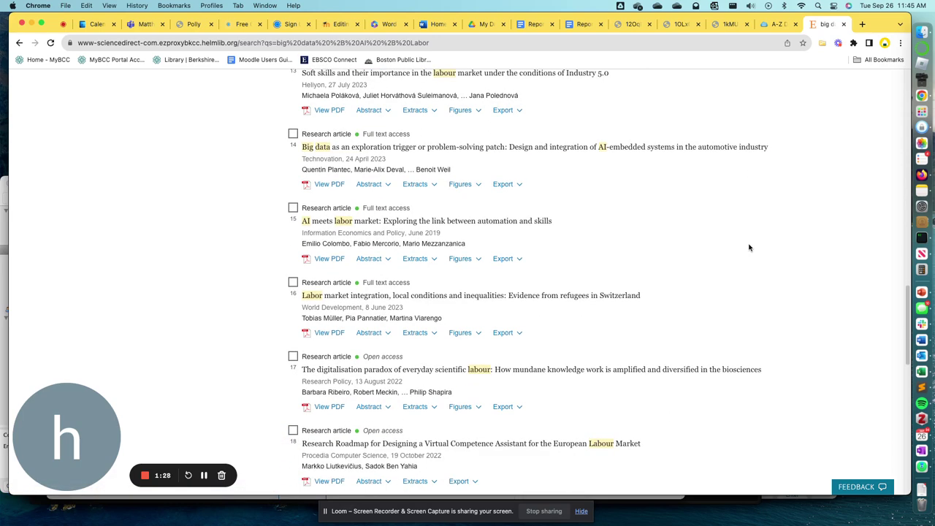
{"action": "scroll", "coordinate": [748, 247], "scroll_direction": "down", "scroll_amount": 2}
{"action": "scroll", "coordinate": [748, 249], "scroll_direction": "down", "scroll_amount": 1}
{"action": "scroll", "coordinate": [748, 250], "scroll_direction": "down", "scroll_amount": 3}
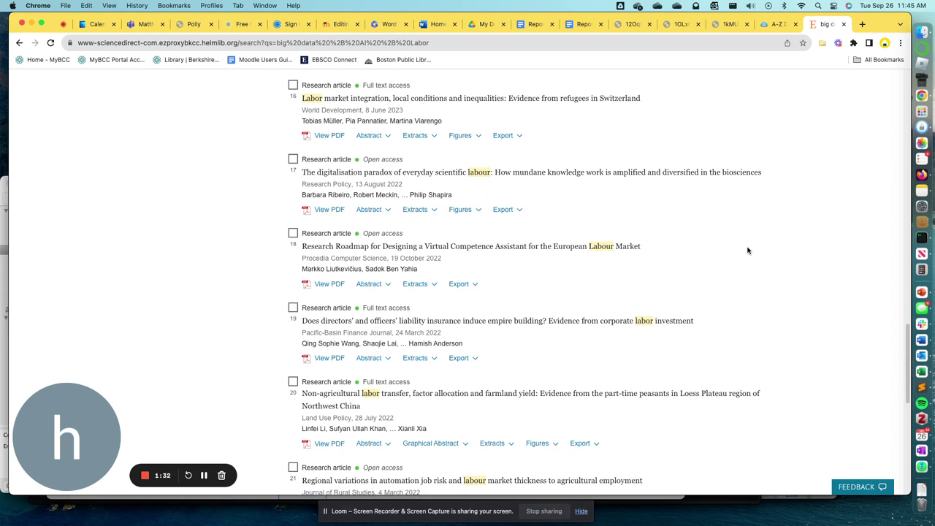
{"action": "scroll", "coordinate": [747, 252], "scroll_direction": "down", "scroll_amount": 4}
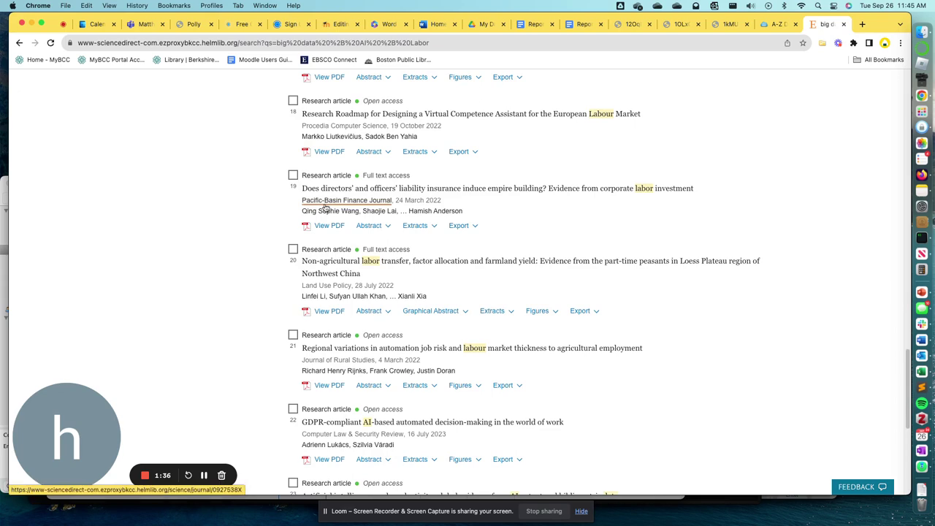
{"action": "scroll", "coordinate": [325, 213], "scroll_direction": "up", "scroll_amount": 20}
{"action": "scroll", "coordinate": [341, 263], "scroll_direction": "up", "scroll_amount": 15}
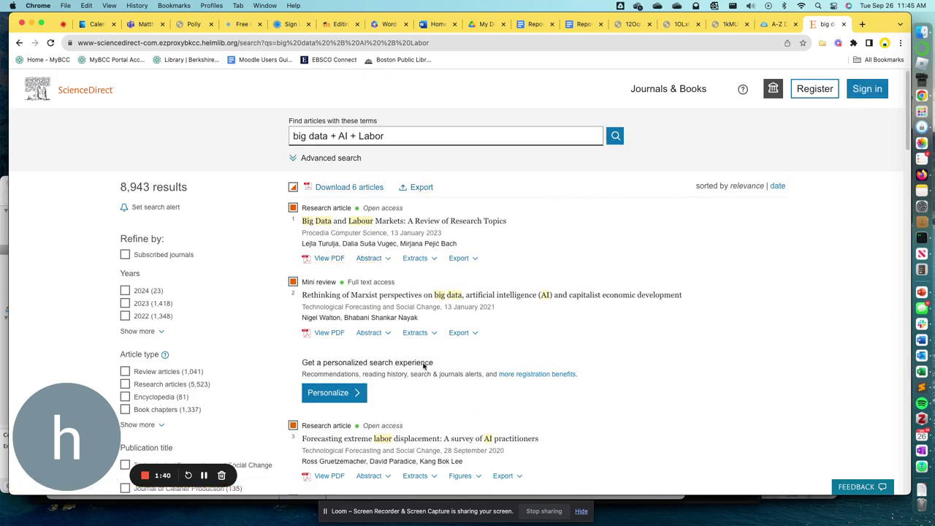
Step: Export the selected citations as an RIS file and bring up Zotero
{"action": "left_click", "coordinate": [418, 187]}
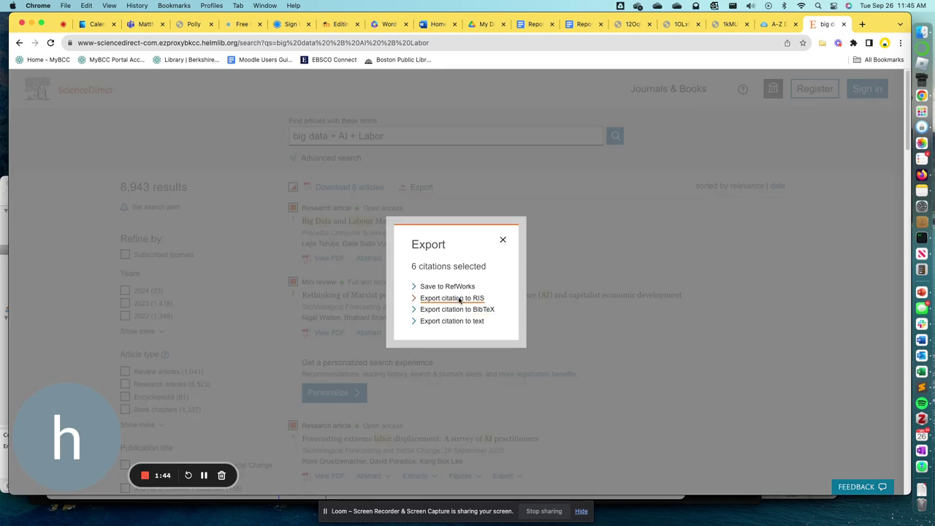
{"action": "left_click", "coordinate": [460, 299]}
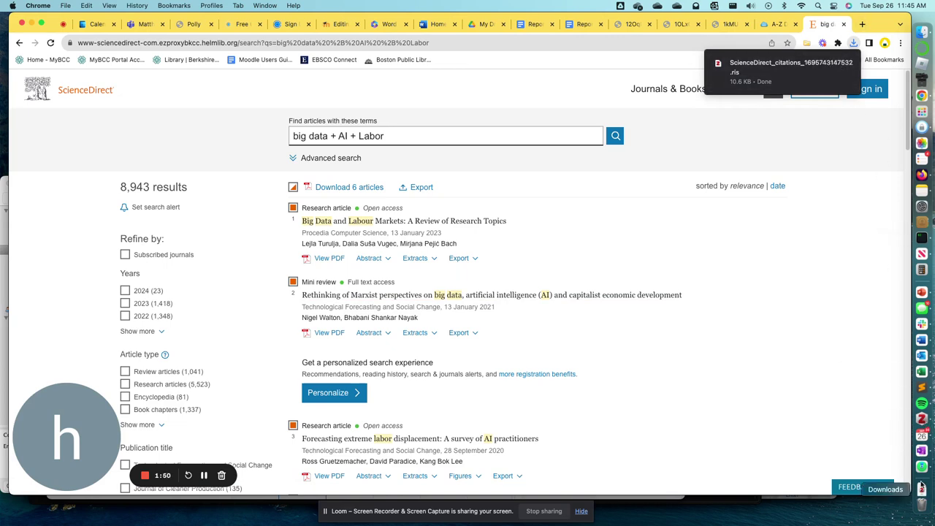
{"action": "left_click", "coordinate": [921, 419]}
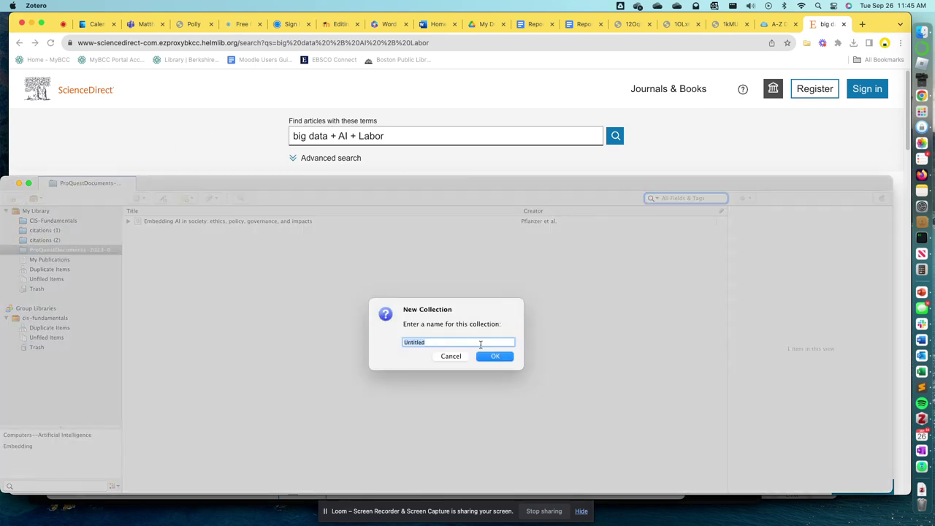
Step: Cancel the new-collection prompt, select CIS-Fundamentals, and start File > Import
{"action": "left_click", "coordinate": [458, 358]}
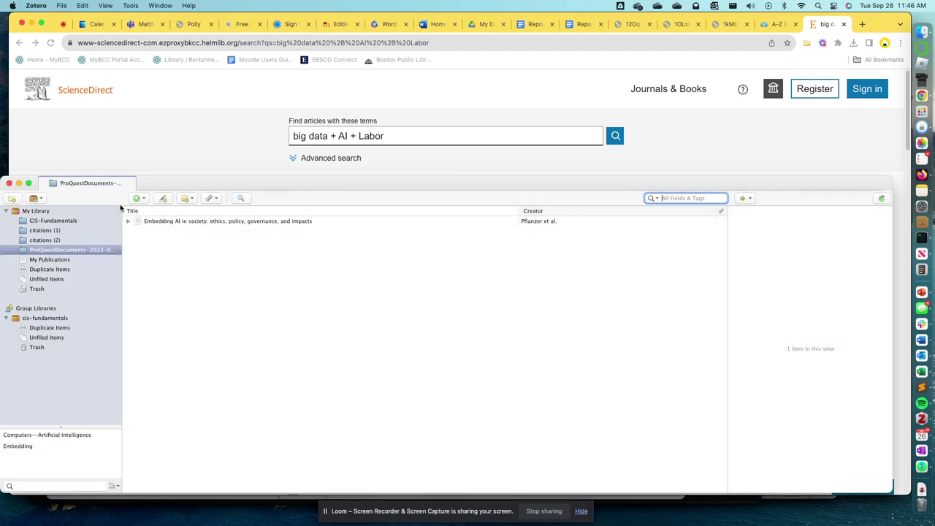
{"action": "left_click", "coordinate": [62, 221]}
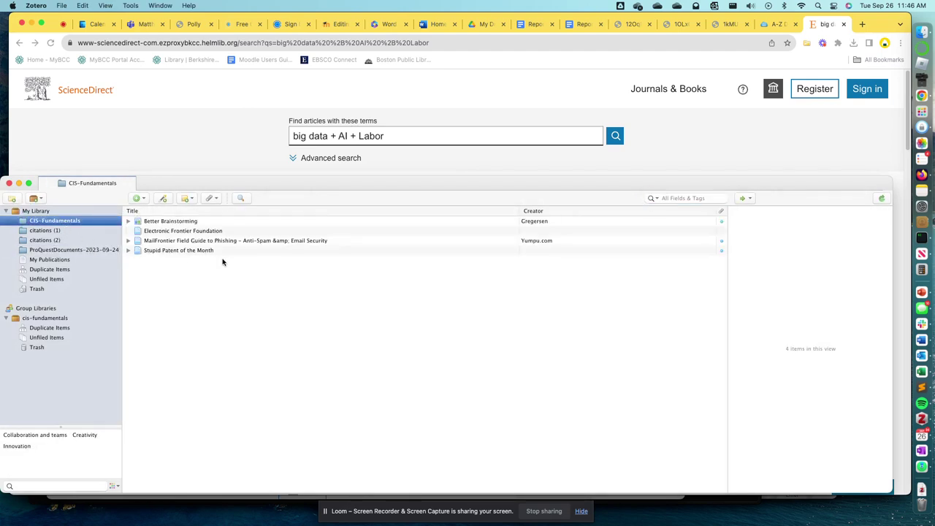
{"action": "left_click", "coordinate": [34, 199]}
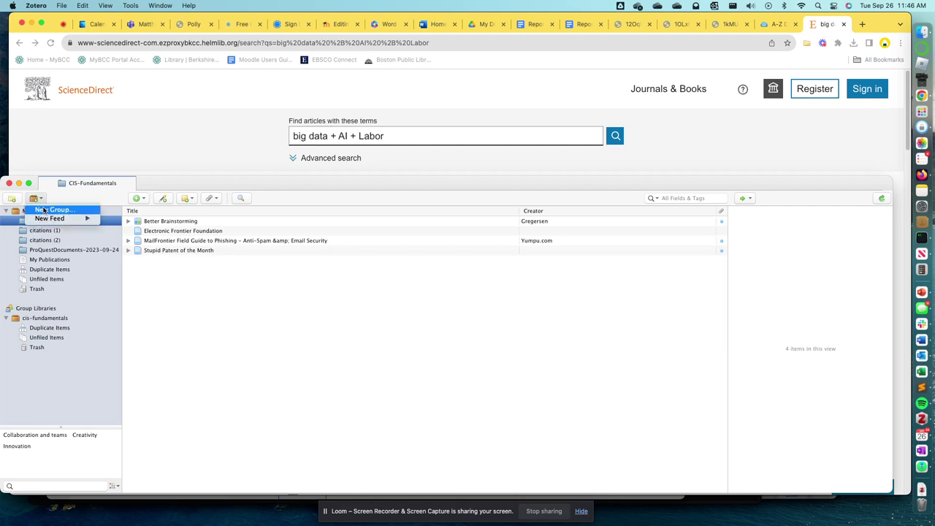
{"action": "left_click", "coordinate": [65, 5]}
{"action": "left_click", "coordinate": [62, 5]}
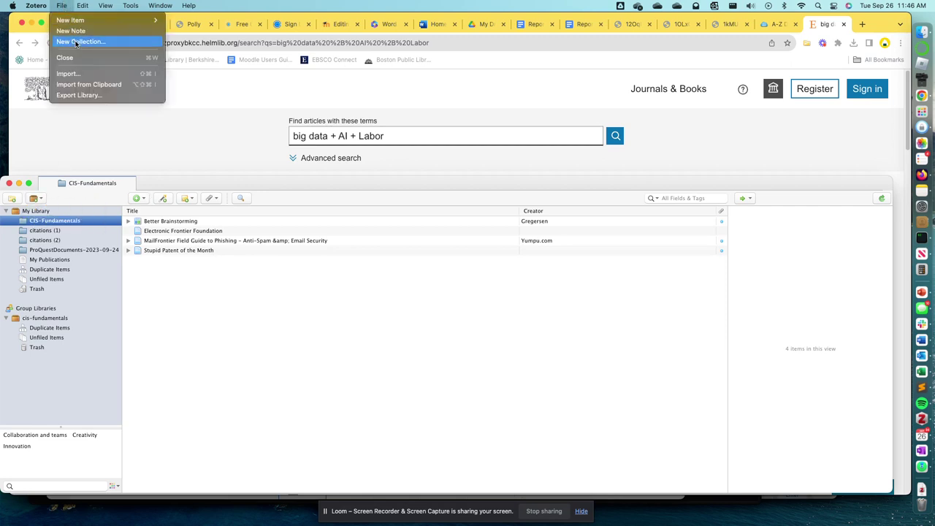
{"action": "left_click", "coordinate": [70, 73]}
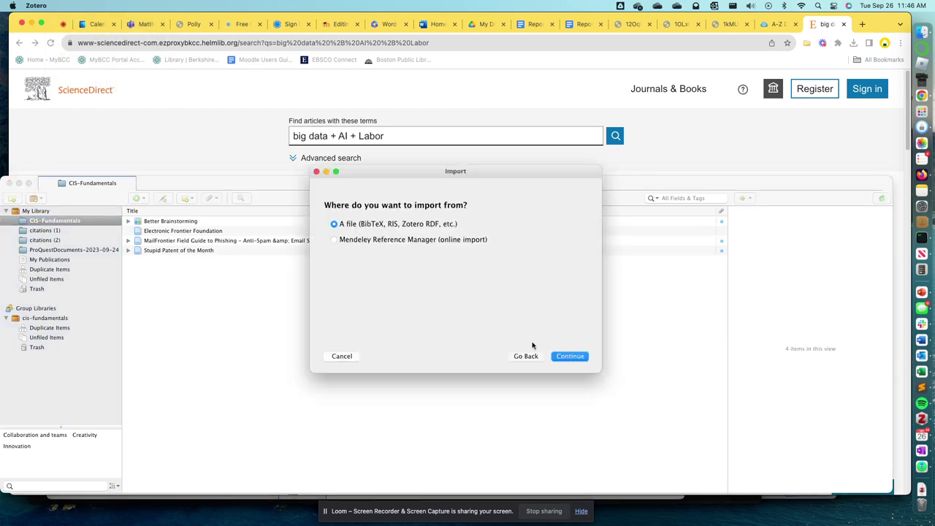
Step: Import the ScienceDirect .ris file from Downloads into a new ScienceDirect_citations collection
{"action": "left_click", "coordinate": [564, 356]}
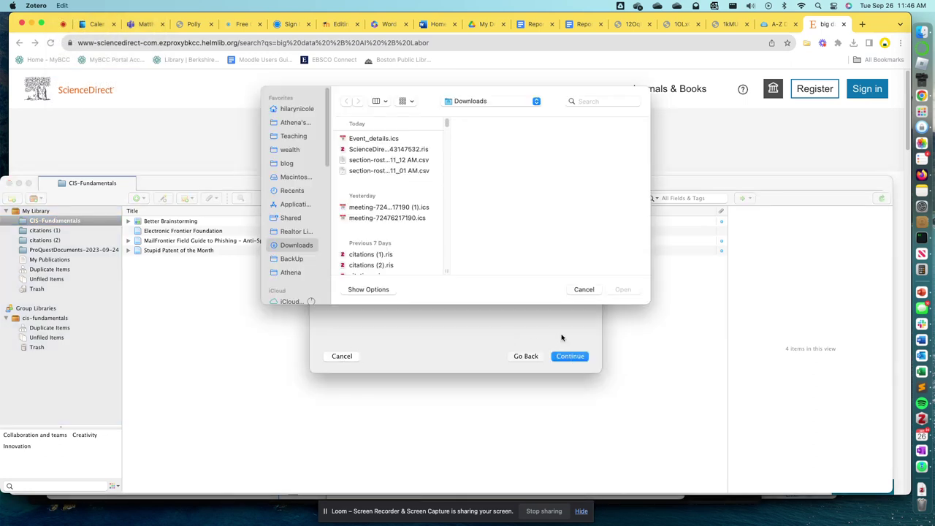
{"action": "left_click", "coordinate": [357, 149]}
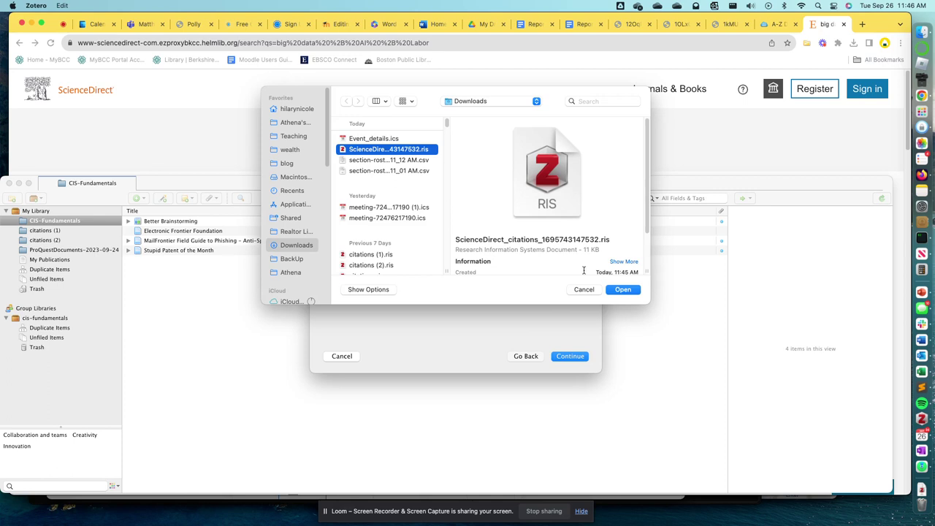
{"action": "left_click", "coordinate": [624, 290]}
{"action": "left_click", "coordinate": [568, 357]}
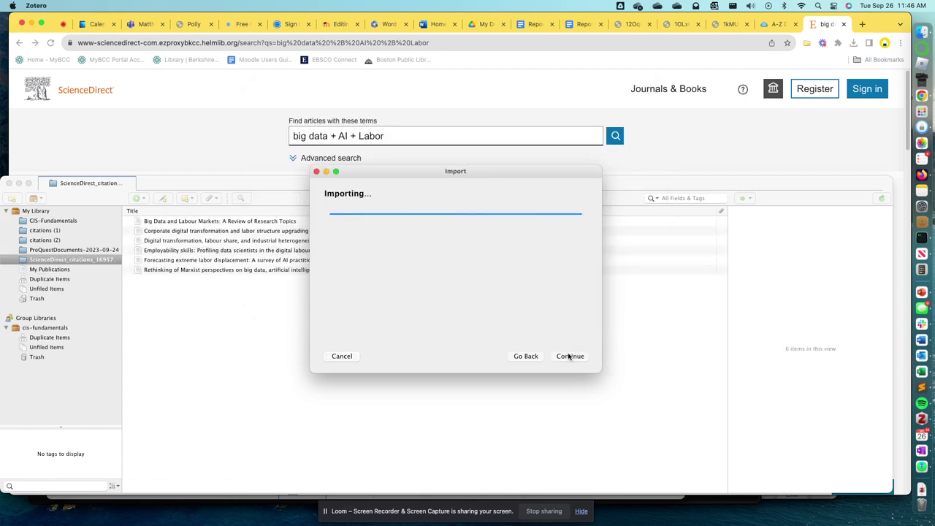
{"action": "left_click", "coordinate": [568, 356]}
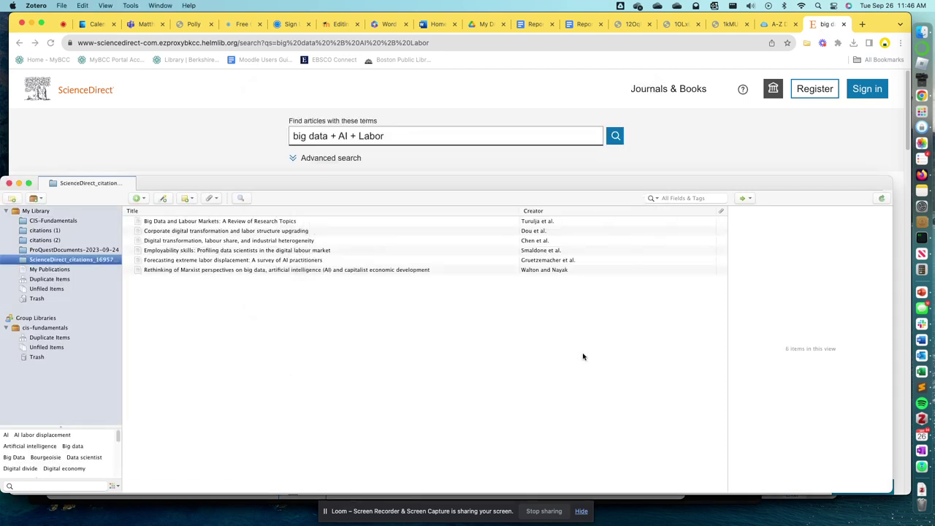
Step: Extend the search box to 'big data + AI + Labor invisibility + ethics' and select the original terms
{"action": "left_click", "coordinate": [784, 24]}
{"action": "left_click", "coordinate": [832, 25]}
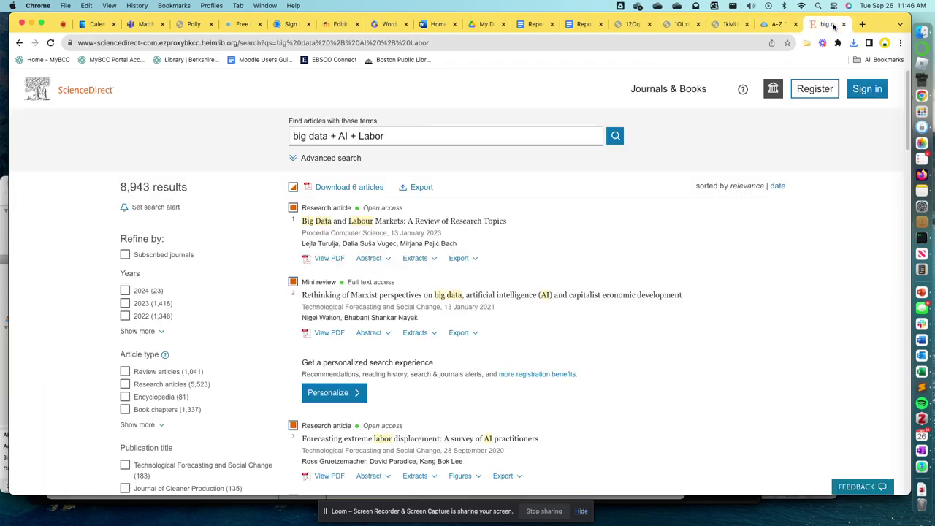
{"action": "scroll", "coordinate": [511, 279], "scroll_direction": "down", "scroll_amount": 5}
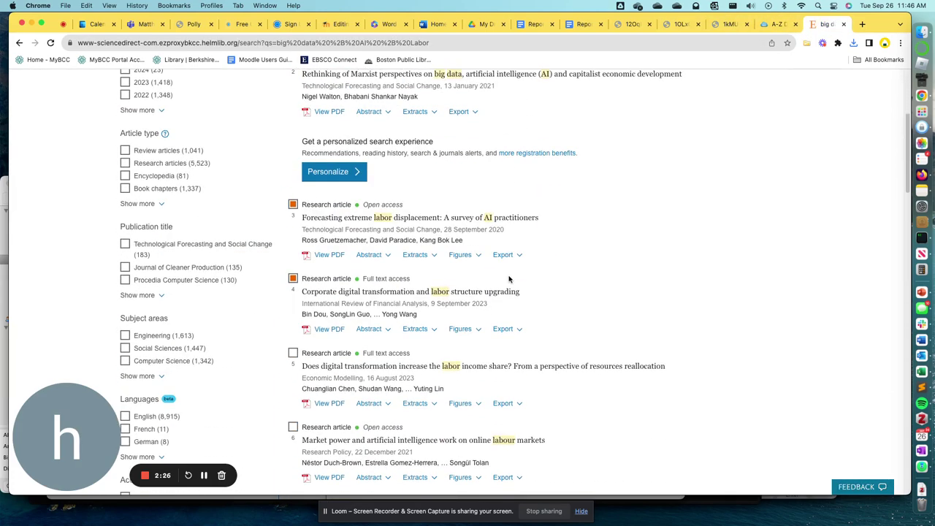
{"action": "scroll", "coordinate": [509, 279], "scroll_direction": "down", "scroll_amount": 6}
{"action": "scroll", "coordinate": [503, 281], "scroll_direction": "up", "scroll_amount": 7}
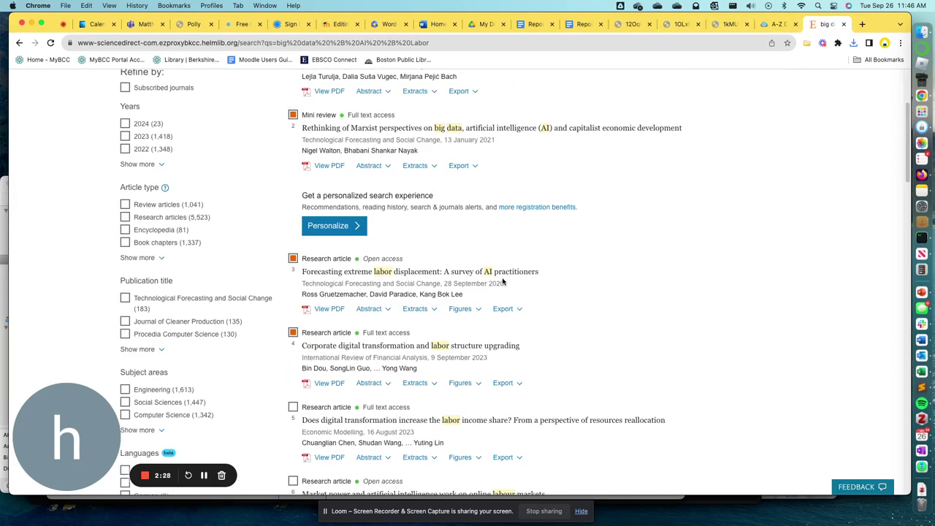
{"action": "scroll", "coordinate": [502, 281], "scroll_direction": "up", "scroll_amount": 4}
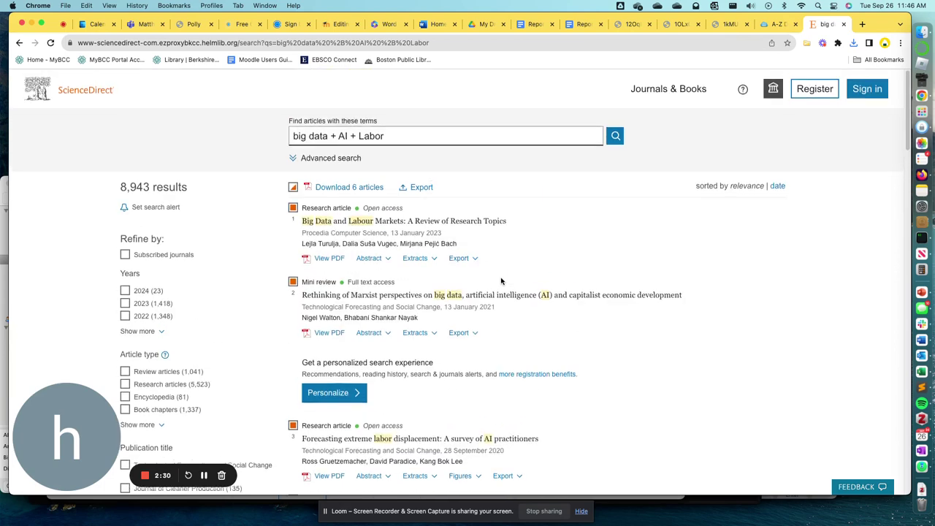
{"action": "left_click", "coordinate": [392, 135]}
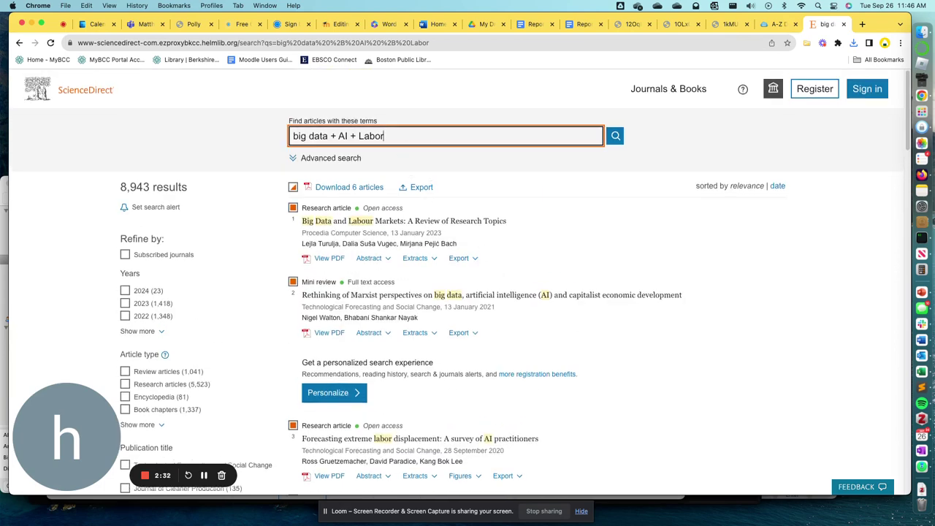
{"action": "type", "text": "invisibility + ethics"}
{"action": "left_click_drag", "start_coordinate": [381, 136], "coordinate": [257, 139]}
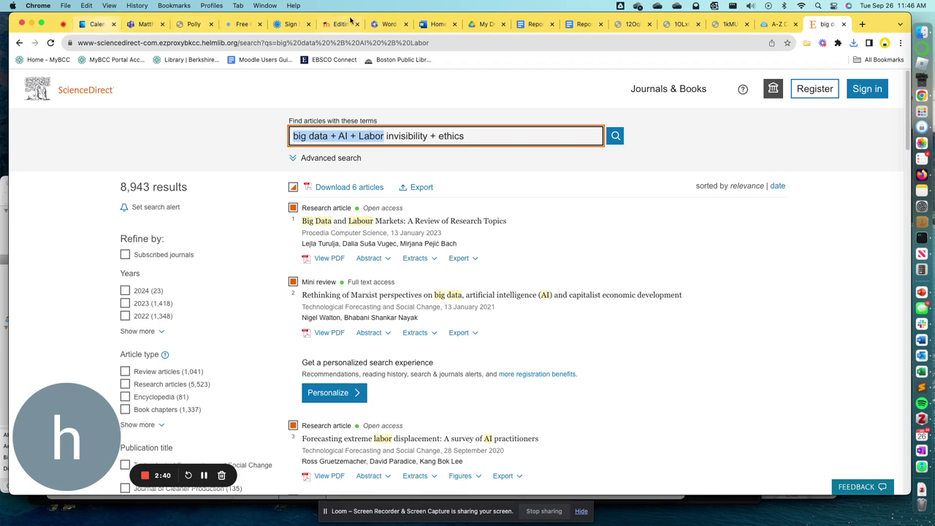
Step: Search Microsoft 365 for the document owner's name and open the Lab3 document
{"action": "left_click", "coordinate": [387, 24]}
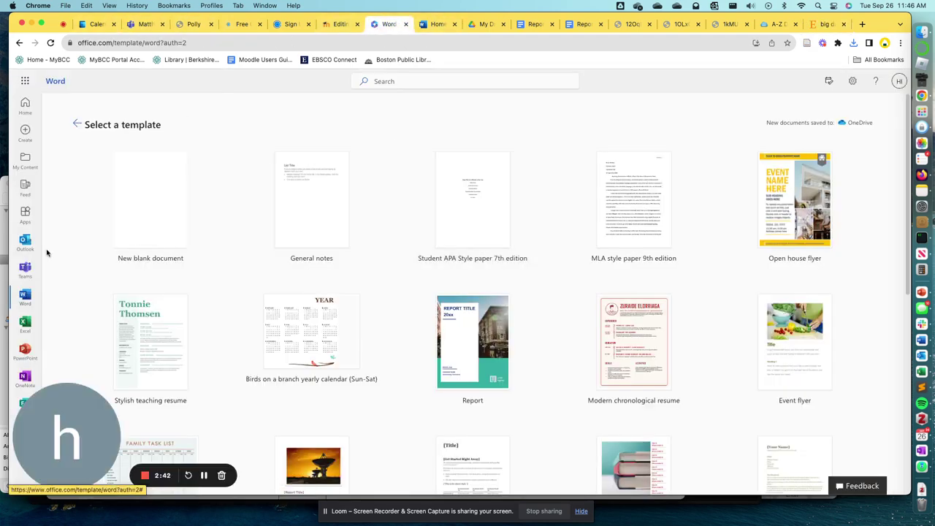
{"action": "left_click", "coordinate": [25, 105]}
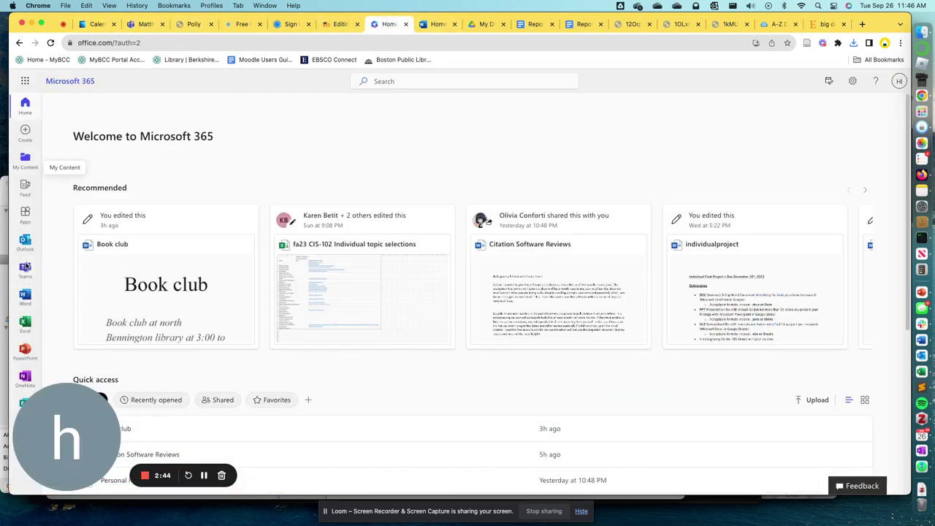
{"action": "scroll", "coordinate": [344, 336], "scroll_direction": "down", "scroll_amount": 5}
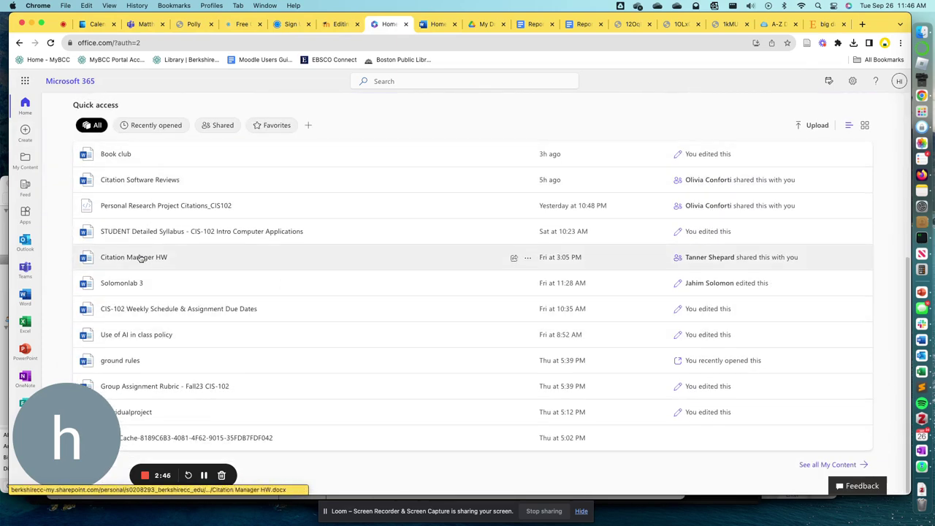
{"action": "scroll", "coordinate": [397, 290], "scroll_direction": "up", "scroll_amount": 5}
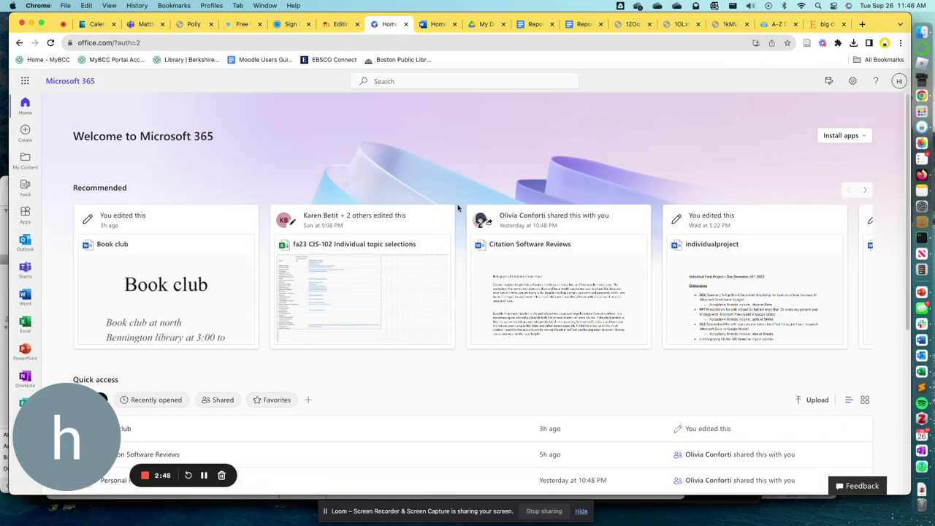
{"action": "left_click", "coordinate": [407, 78]}
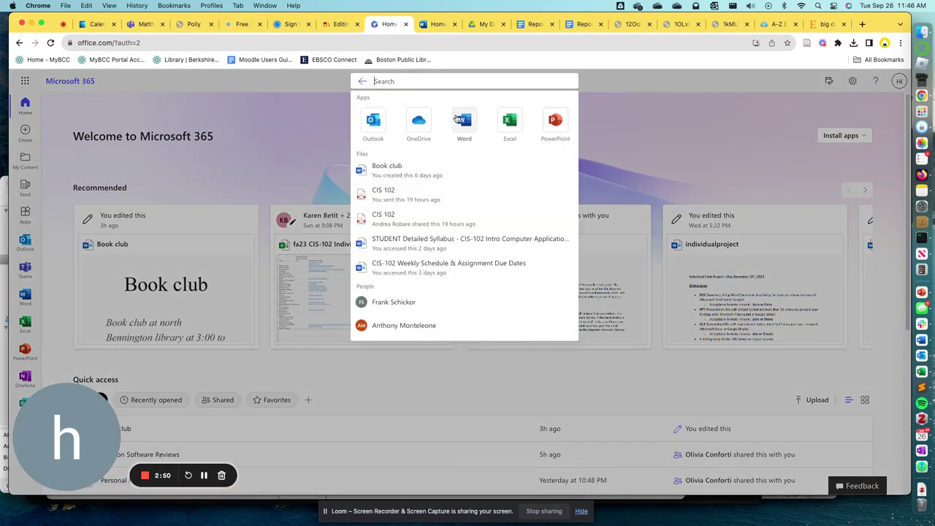
{"action": "type", "text": "hilary nicol"}
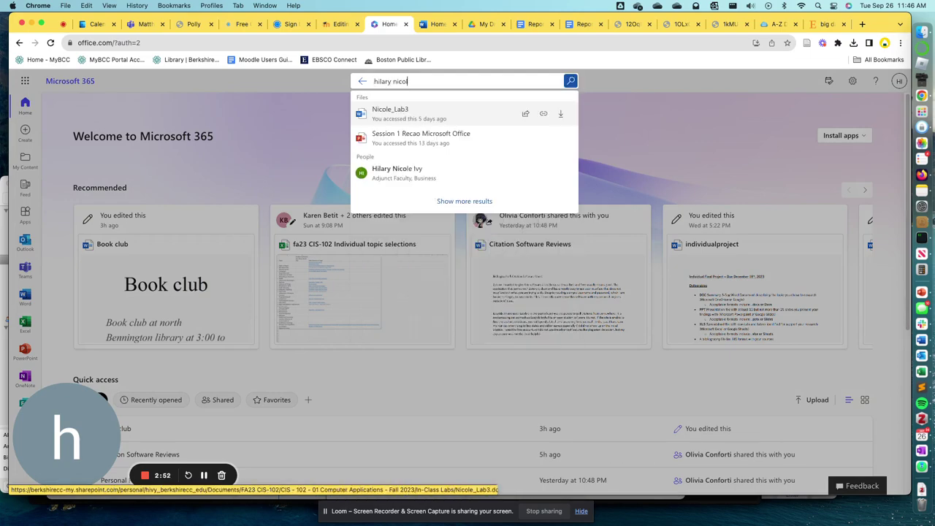
{"action": "type", "text": "e"}
{"action": "left_click", "coordinate": [471, 114]}
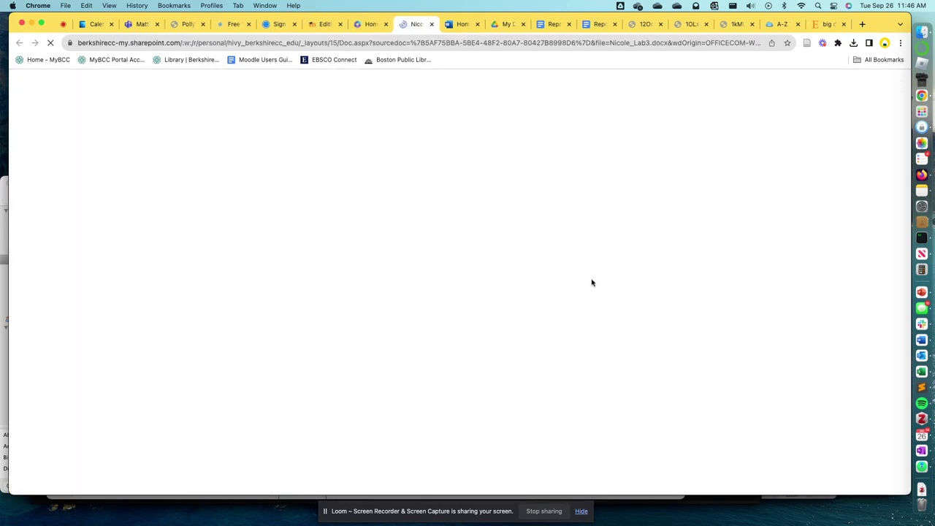
{"action": "scroll", "coordinate": [468, 380], "scroll_direction": "down", "scroll_amount": 5}
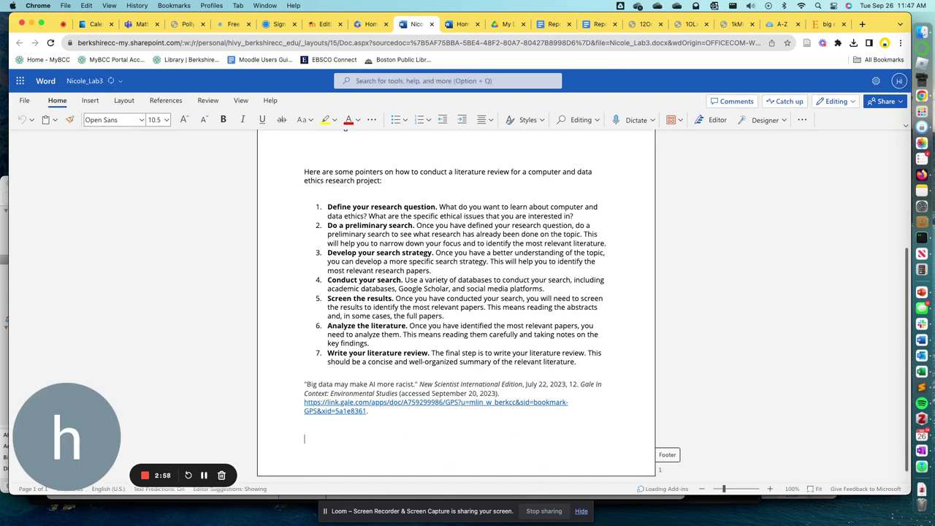
Step: Start a new line after the citation, detach Lab3 into its own window, and return to Microsoft 365 home
{"action": "left_click", "coordinate": [304, 424]}
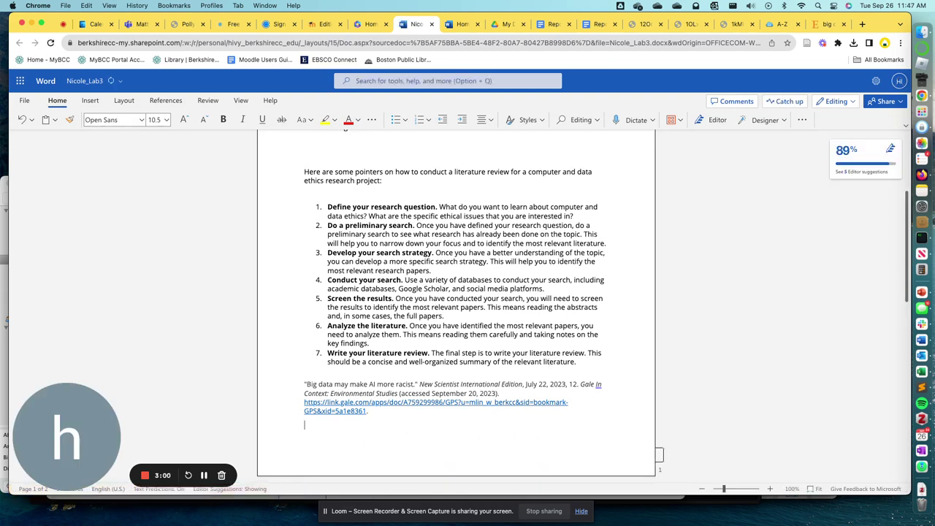
{"action": "key", "text": "Return"}
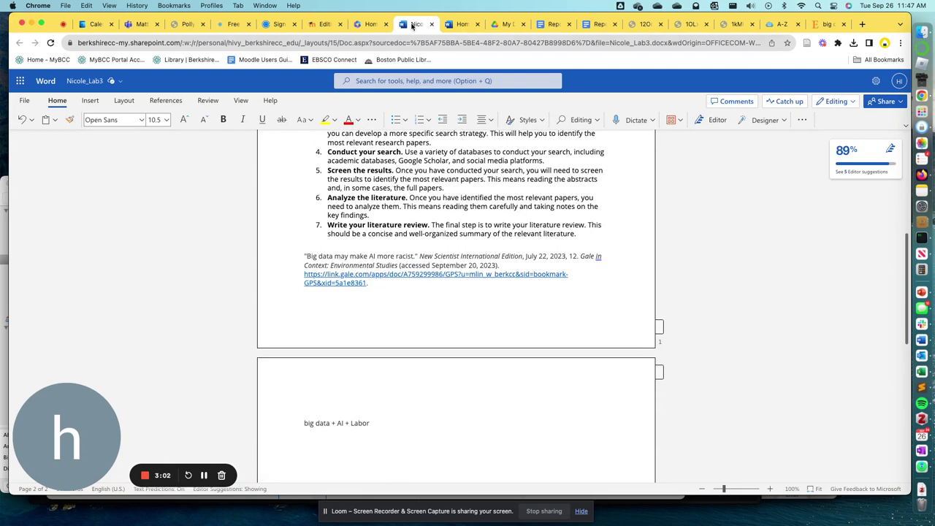
{"action": "mouse_move", "coordinate": [413, 26]}
{"action": "left_mouse_down"}
{"action": "mouse_move", "coordinate": [539, 40]}
{"action": "mouse_move", "coordinate": [539, 27]}
{"action": "left_mouse_up"}
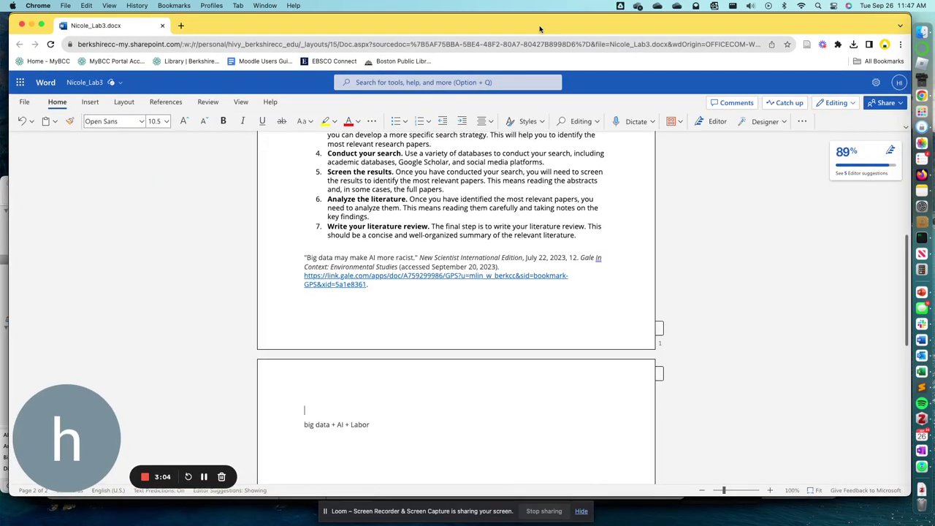
{"action": "left_click", "coordinate": [908, 16]}
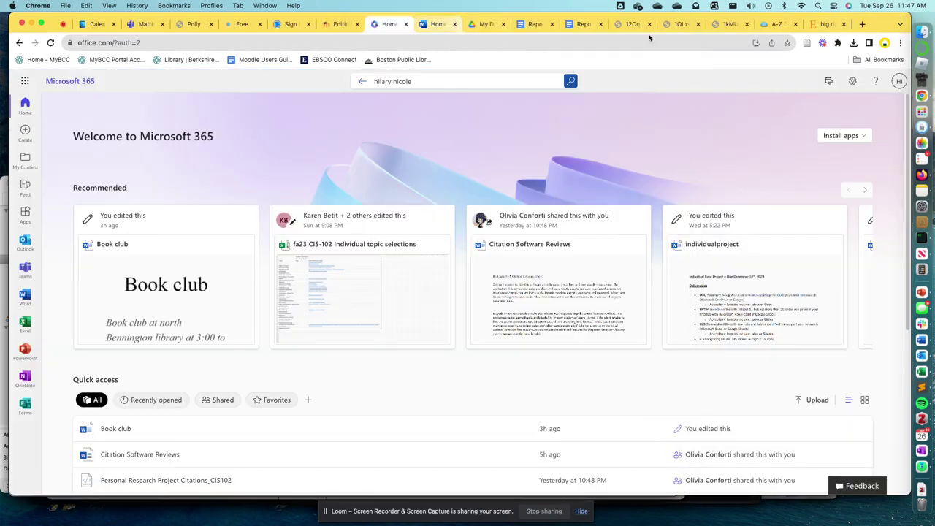
Step: Copy the 'big data + AI + Labor' search terms and bring Lab3 back to the front
{"action": "left_click", "coordinate": [825, 24]}
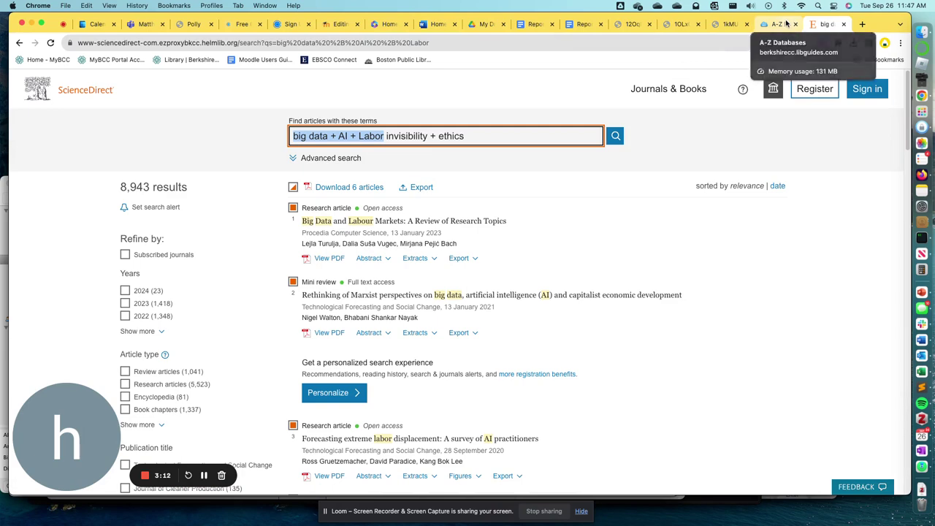
{"action": "right_click", "coordinate": [341, 136]}
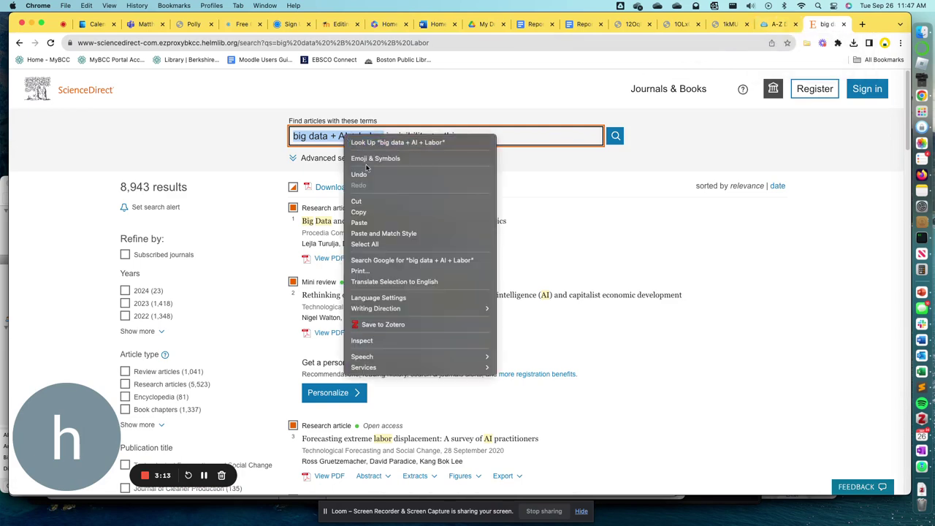
{"action": "left_click", "coordinate": [371, 212]}
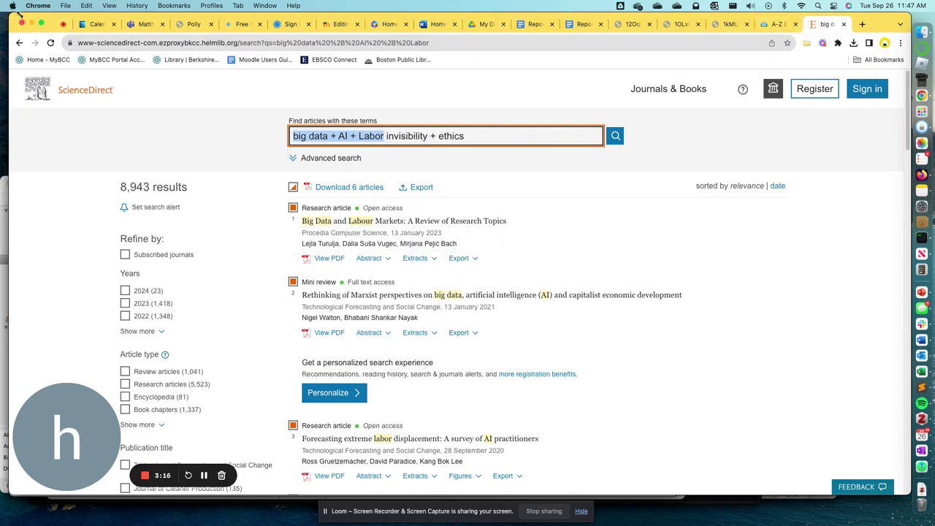
{"action": "left_click", "coordinate": [72, 30]}
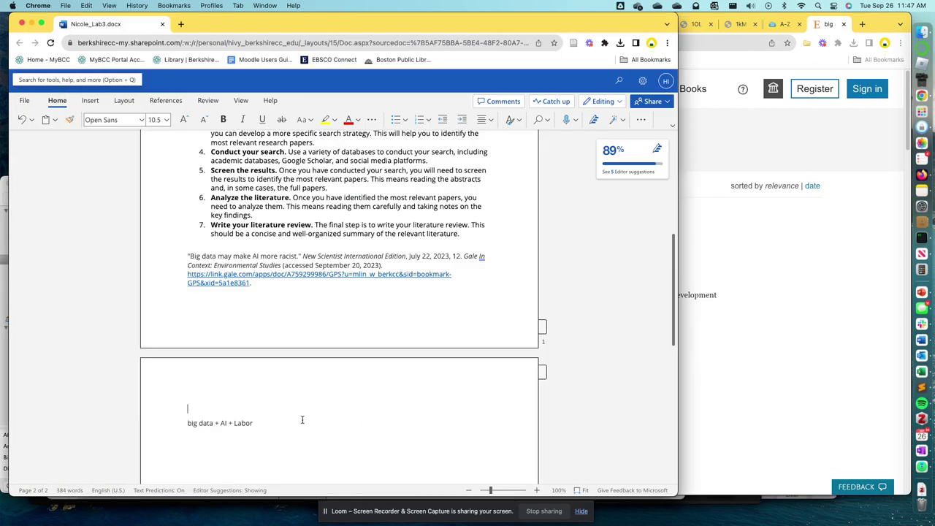
Step: Label the search terms line 'BCC Library – Gale Science - Keywords:'
{"action": "key", "text": "Return"}
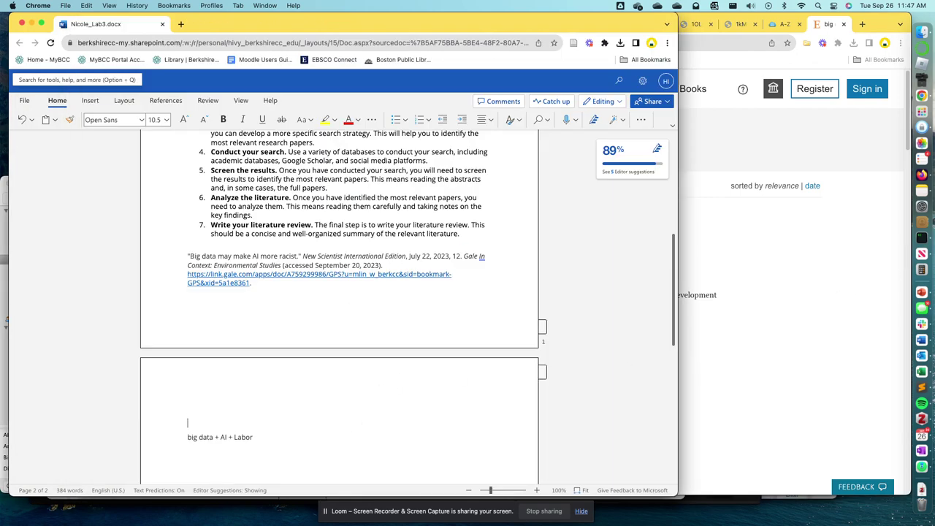
{"action": "type", "text": "BCC"}
{"action": "type", "text": " Library"}
{"action": "type", "text": " – Gale Sc"}
{"action": "type", "text": "ience"}
{"action": "key", "text": "Delete"}
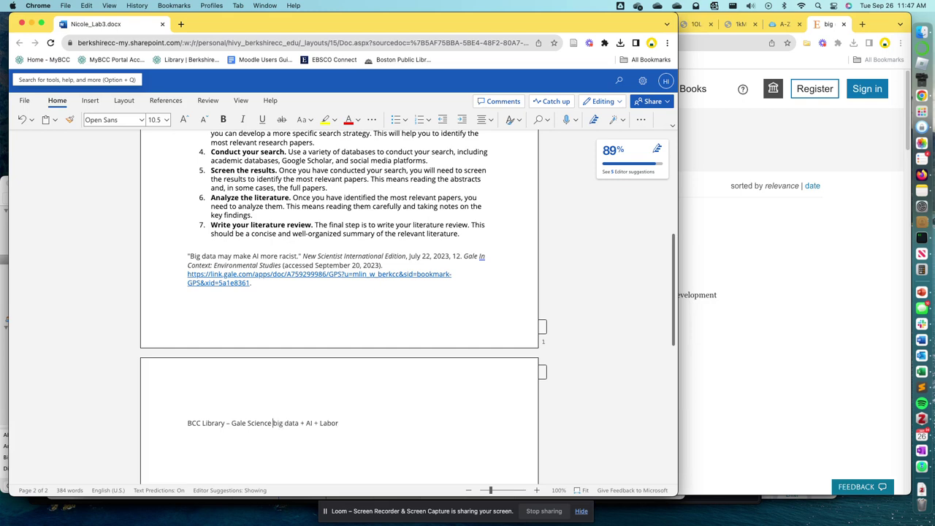
{"action": "type", "text": "- Keyword"}
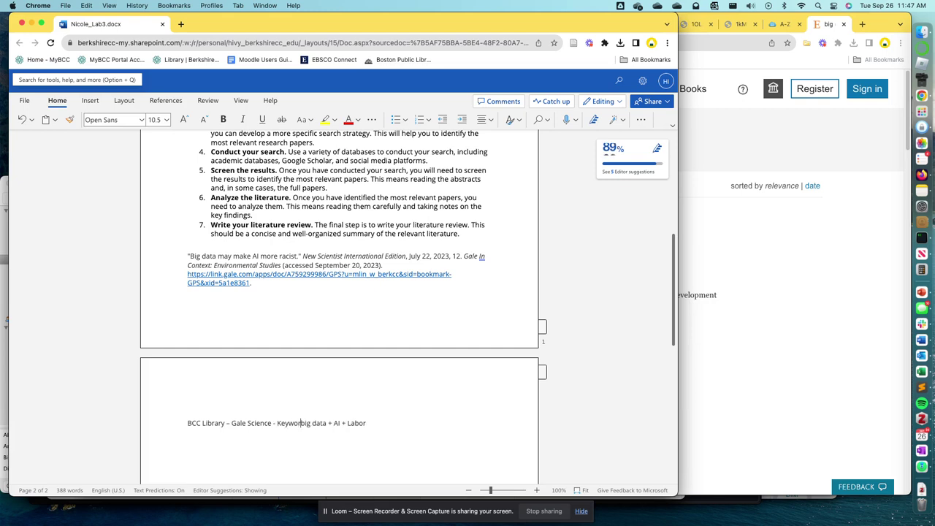
{"action": "type", "text": "s:"}
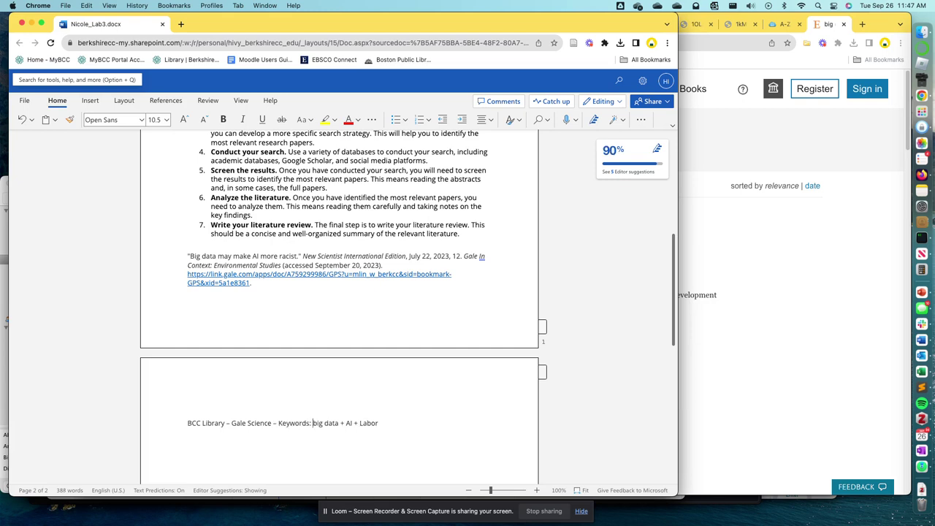
Step: Add a note below: 'Exported six(6) sources as .ris and added to Zotero', after checking Zotero's article count
{"action": "left_click", "coordinate": [411, 410]}
{"action": "key", "text": "Return"}
{"action": "type", "text": "Expor"}
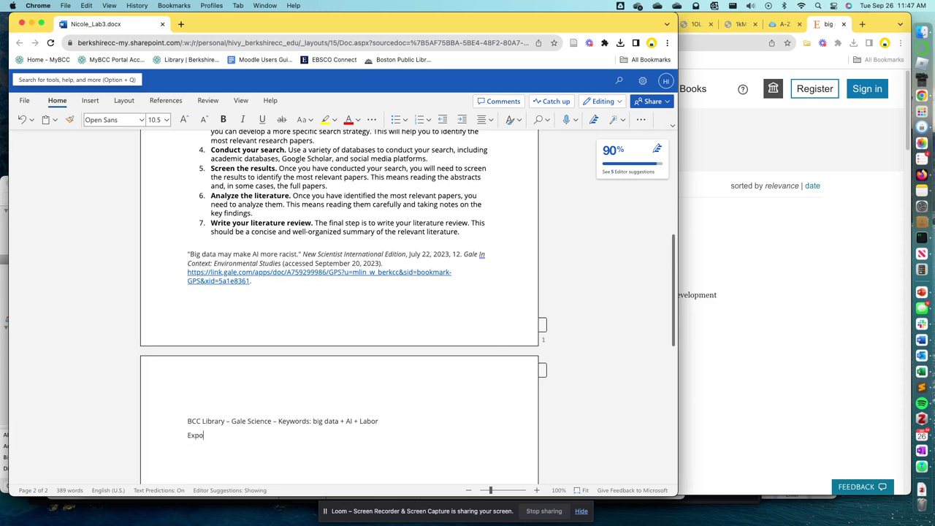
{"action": "type", "text": "ted"}
{"action": "left_click", "coordinate": [922, 418]}
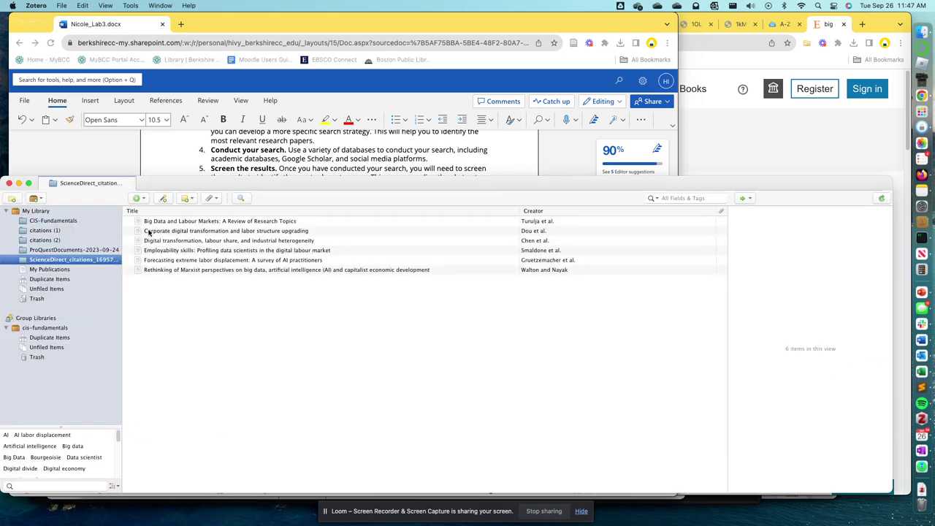
{"action": "left_click", "coordinate": [312, 173]}
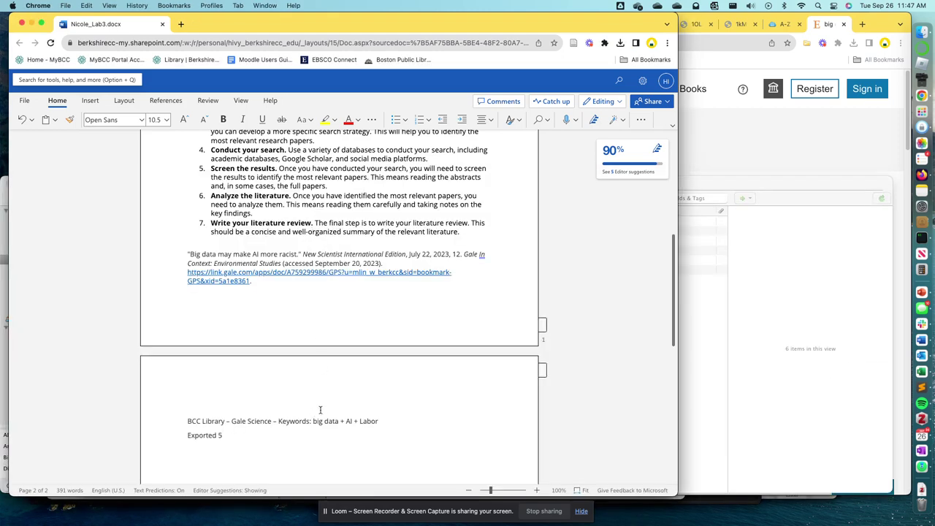
{"action": "key", "text": "BackSpace"}
{"action": "type", "text": "ix(6)"}
{"action": "type", "text": " sources as ."}
{"action": "type", "text": "ris and"}
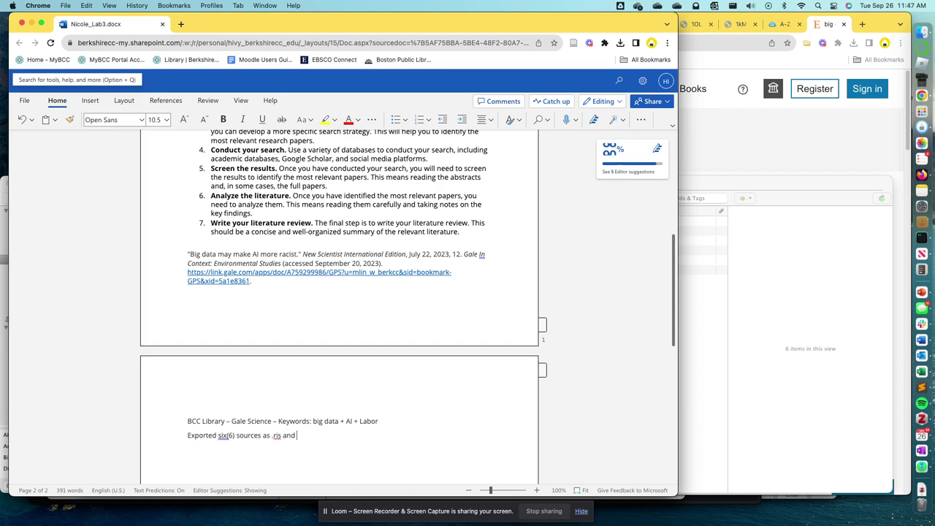
{"action": "type", "text": " added to Zot"}
{"action": "type", "text": "ero"}
Step: Delete the extra blank lines above the pointers
{"action": "scroll", "coordinate": [212, 248], "scroll_direction": "up", "scroll_amount": 4}
{"action": "scroll", "coordinate": [219, 252], "scroll_direction": "up", "scroll_amount": 3}
{"action": "scroll", "coordinate": [228, 260], "scroll_direction": "up", "scroll_amount": 3}
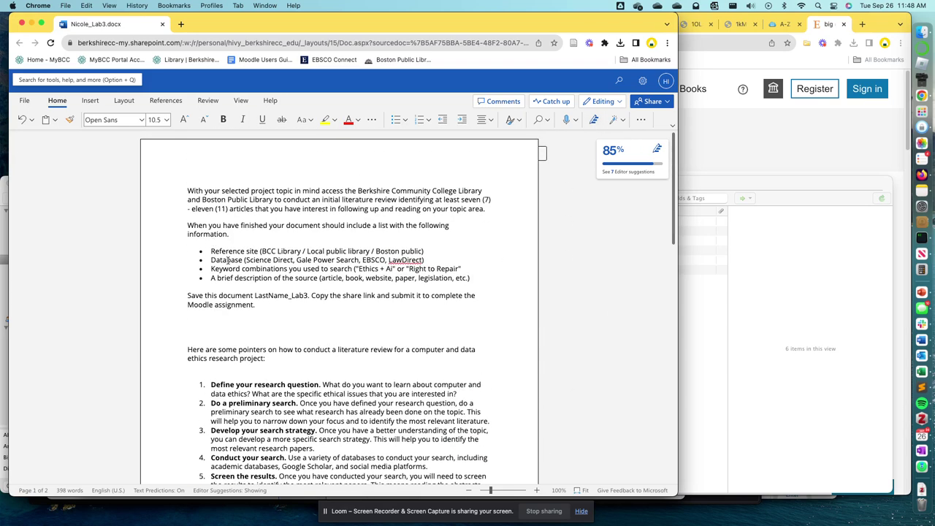
{"action": "left_click", "coordinate": [269, 321]}
{"action": "key", "text": "Delete"}
{"action": "key", "text": "Delete"}
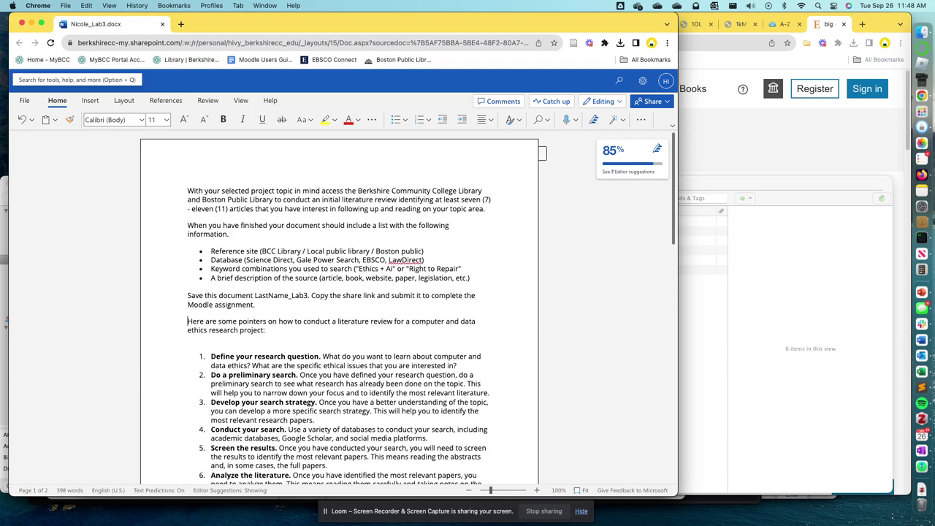
{"action": "scroll", "coordinate": [281, 291], "scroll_direction": "down", "scroll_amount": 1}
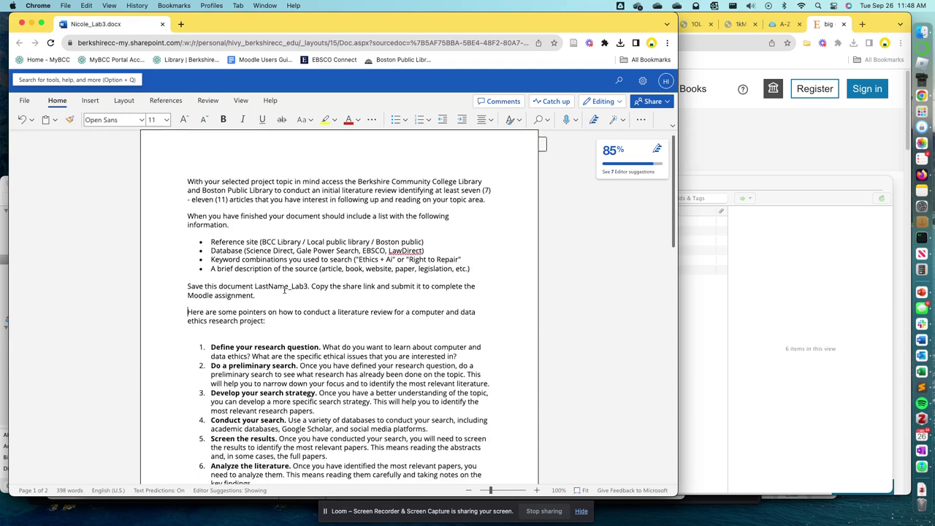
Step: Add a bold 'Assignment' heading above the first paragraph
{"action": "left_click", "coordinate": [187, 181]}
{"action": "key", "text": "Return"}
{"action": "key", "text": "Up"}
{"action": "type", "text": "Ass"}
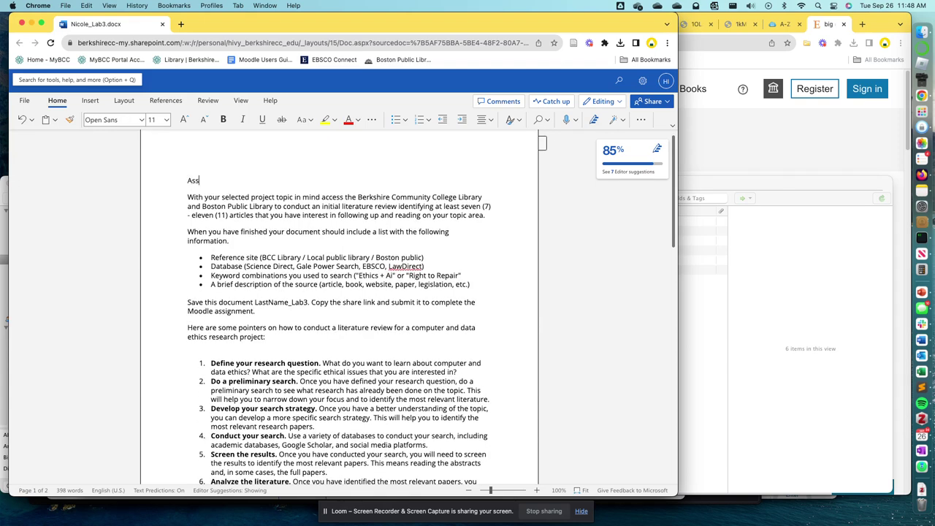
{"action": "type", "text": "ignment"}
{"action": "double_click", "coordinate": [188, 180]}
{"action": "key", "text": "super+b"}
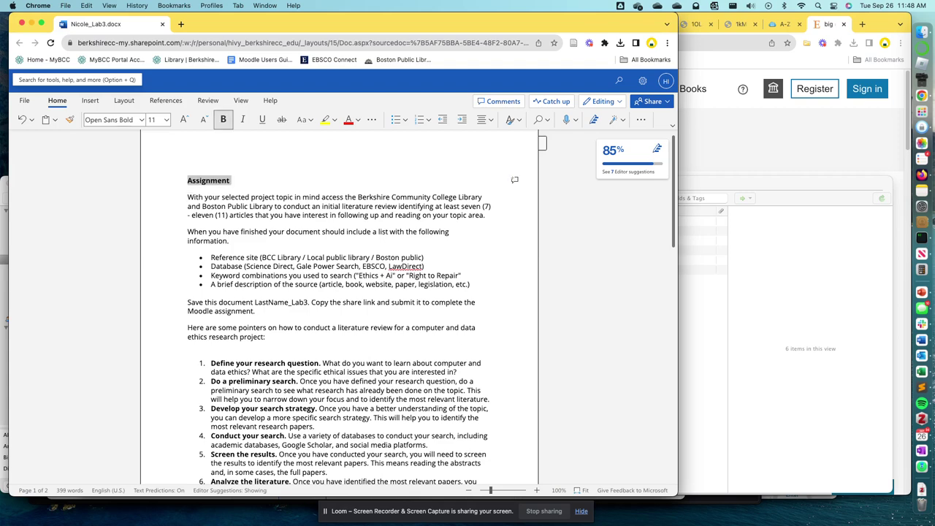
{"action": "left_click", "coordinate": [304, 290]}
{"action": "scroll", "coordinate": [304, 290], "scroll_direction": "down", "scroll_amount": 5}
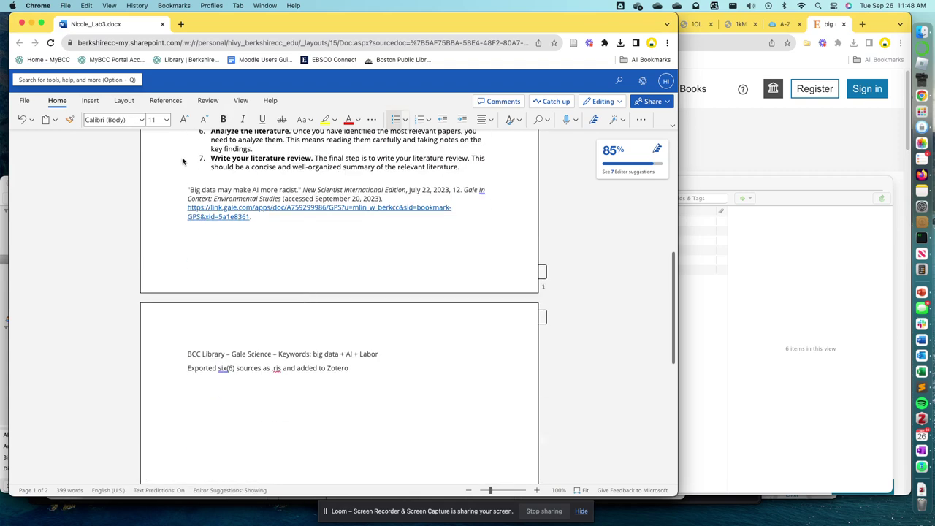
Step: Move the citation onto a new page with a blank line above it
{"action": "left_click", "coordinate": [187, 190]}
{"action": "key", "text": "super+Return"}
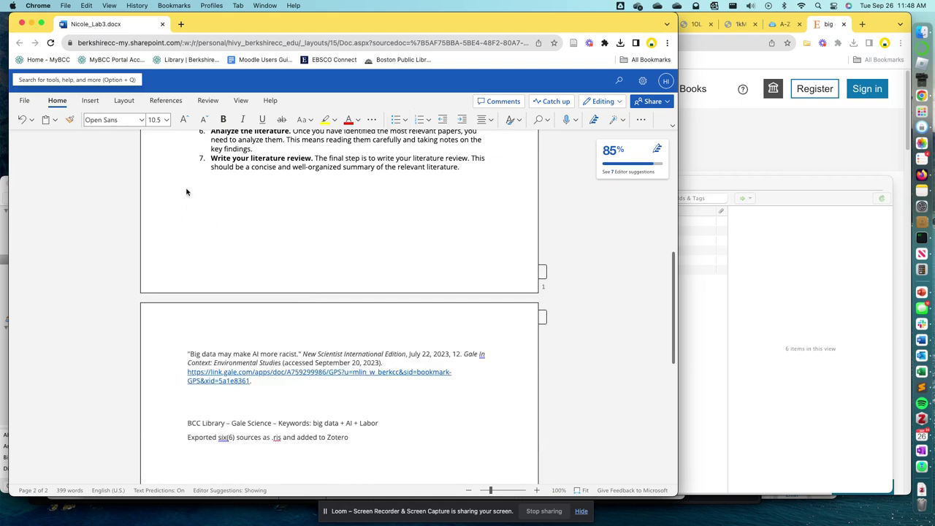
{"action": "key", "text": "super+Return"}
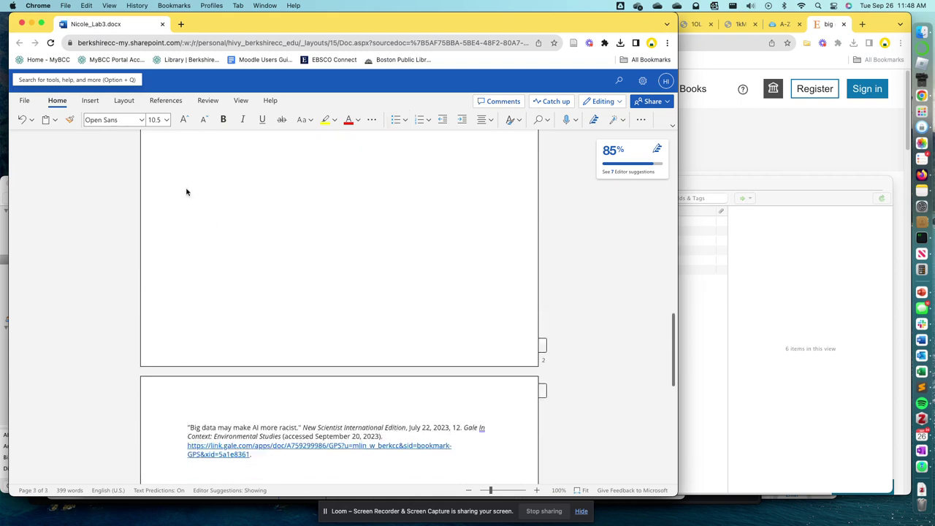
{"action": "key", "text": "BackSpace"}
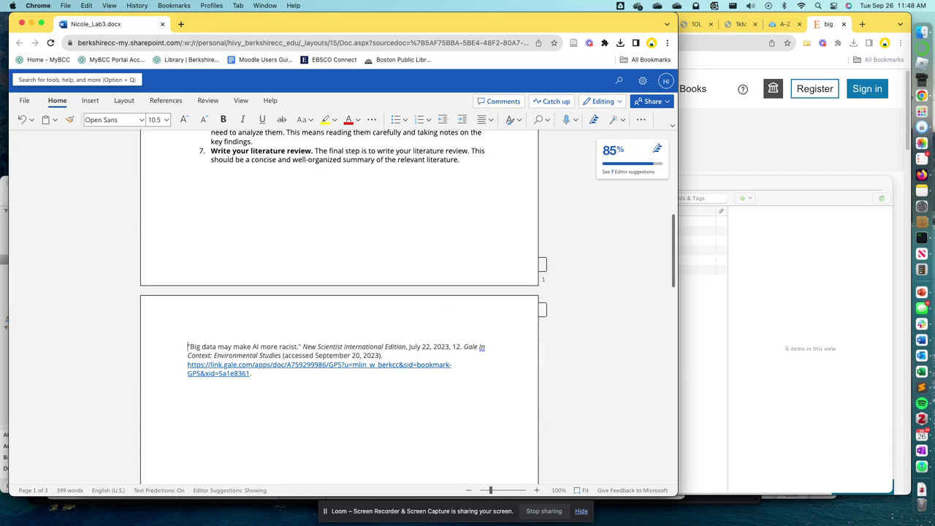
{"action": "key", "text": "Return"}
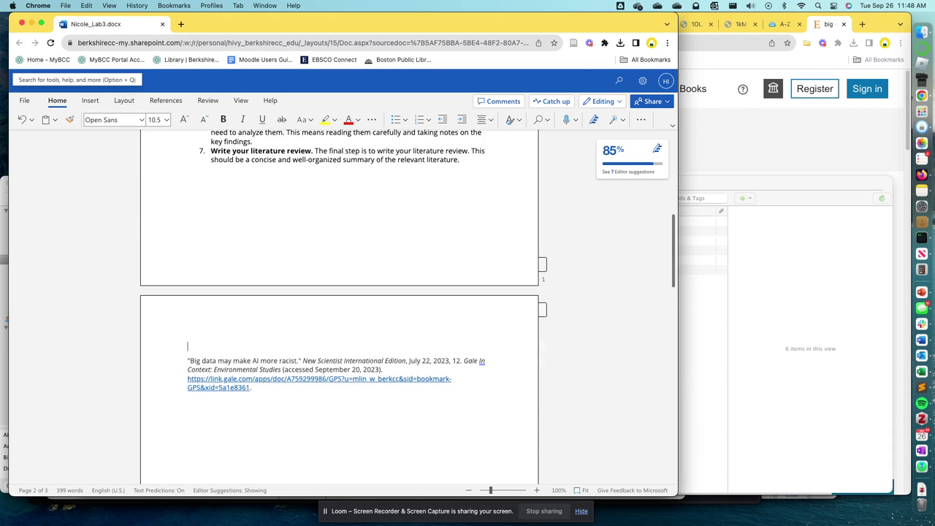
Step: Add the line 'Topic Area: Invisible Labor + Big Data + AI Systems' with a blank line below
{"action": "type", "text": "Big"}
{"action": "key", "text": "BackSpace"}
{"action": "type", "text": "Invisible"}
{"action": "type", "text": " Labor +"}
{"action": "type", "text": " Big D"}
{"action": "type", "text": "ata + AI"}
{"action": "type", "text": " Systems"}
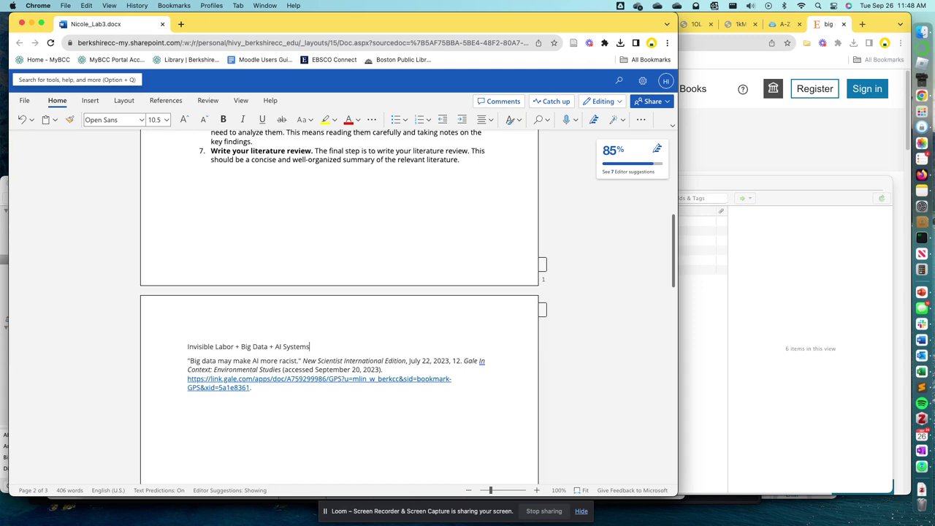
{"action": "left_click", "coordinate": [188, 346]}
{"action": "type", "text": "Topic Area"}
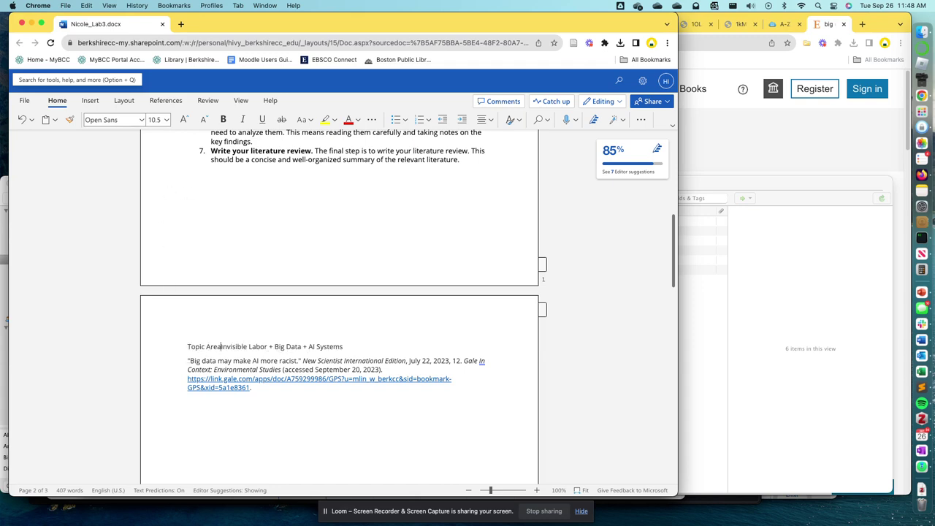
{"action": "type", "text": ":"}
{"action": "left_click", "coordinate": [390, 348]}
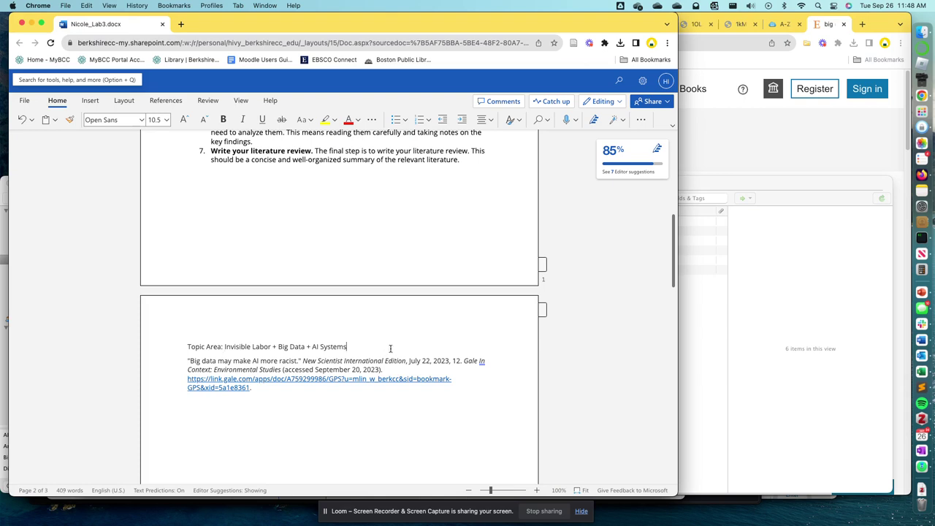
{"action": "key", "text": "Return"}
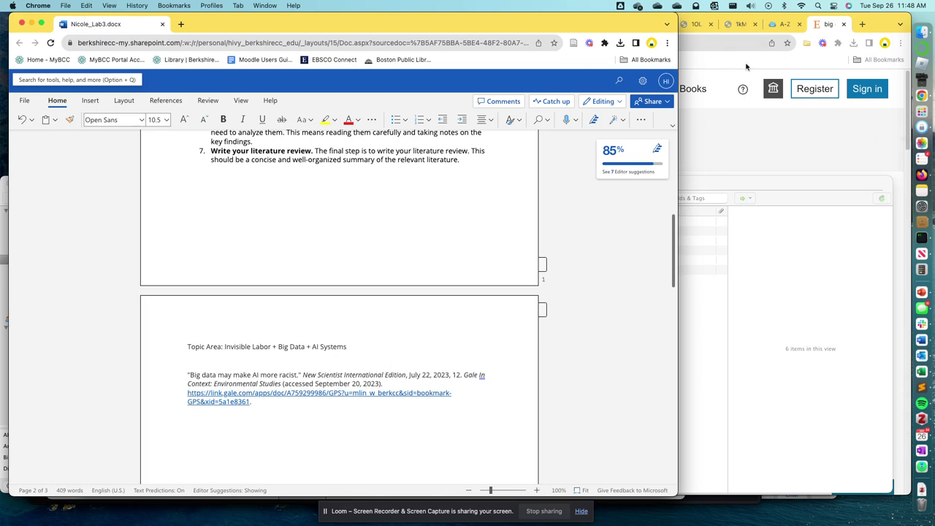